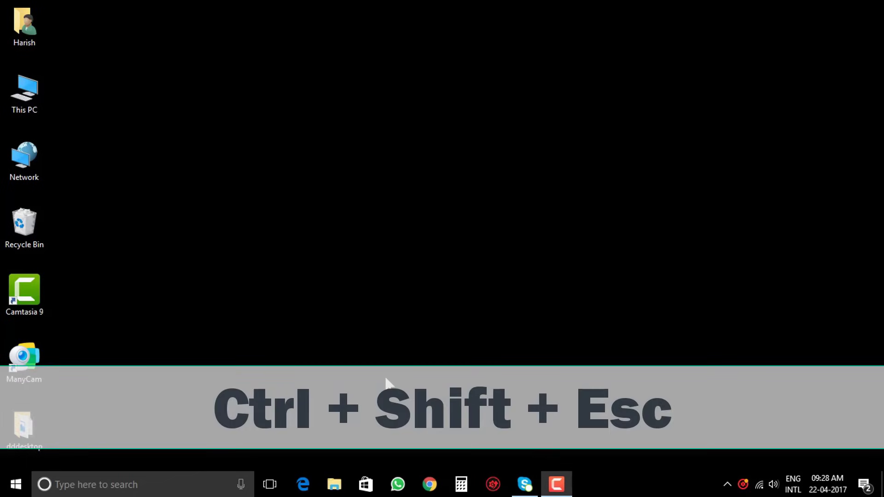
Open Task Manager from the taskbar and show its list of startup programs
key(ctrl+shift+Escape)
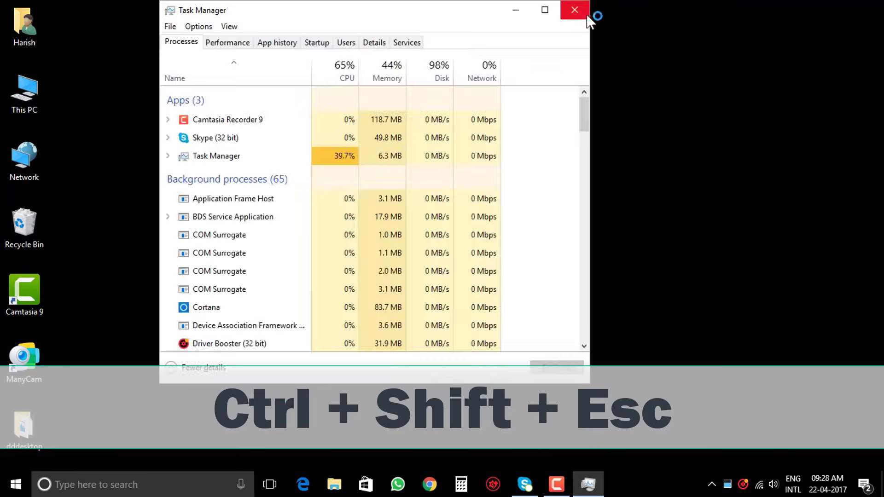
click(575, 10)
right_click(667, 486)
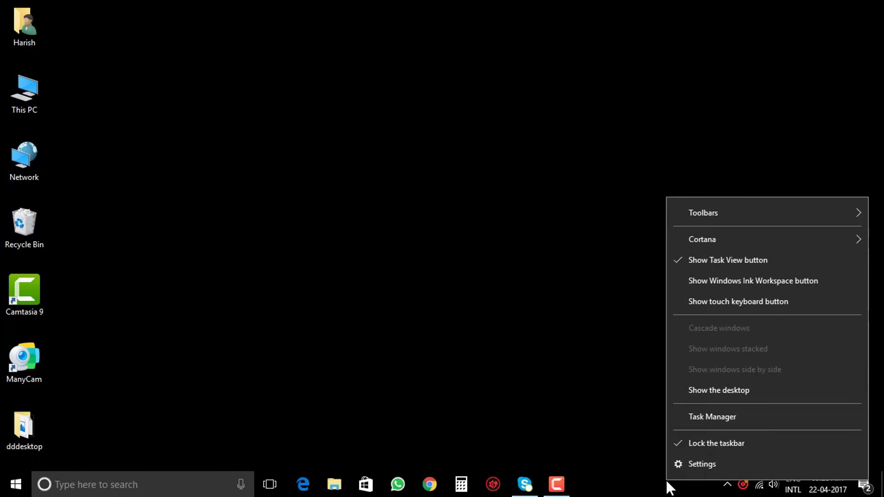
click(751, 420)
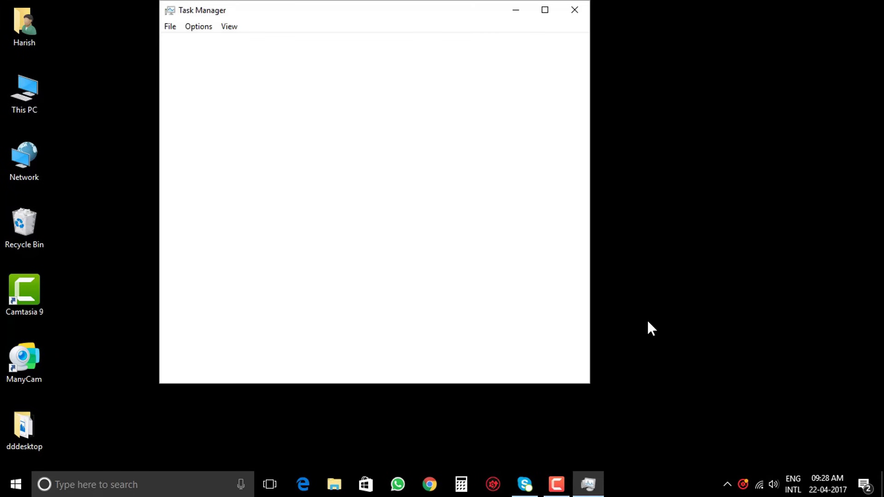
click(316, 45)
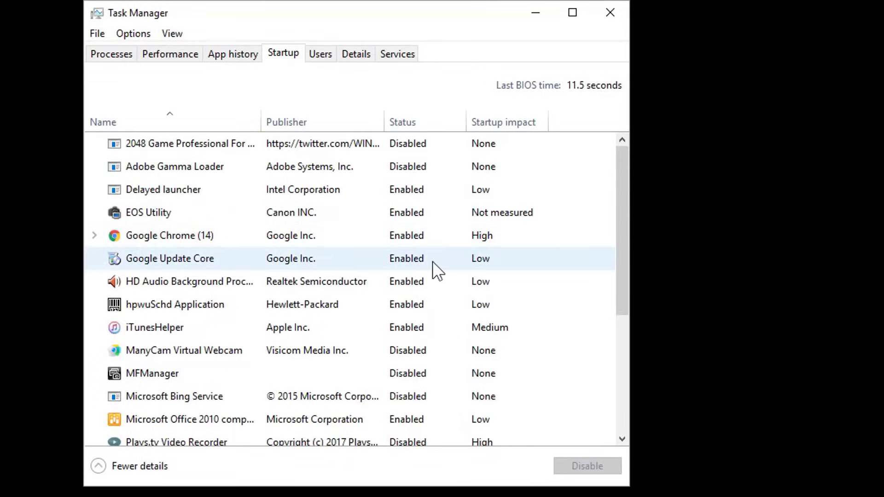
Disable EOS Utility as a startup program and close Task Manager
click(417, 214)
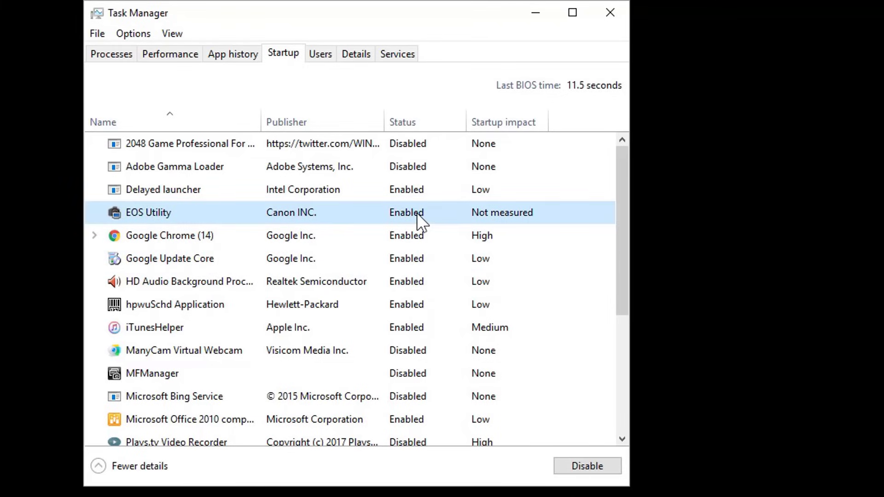
right_click(416, 213)
click(485, 221)
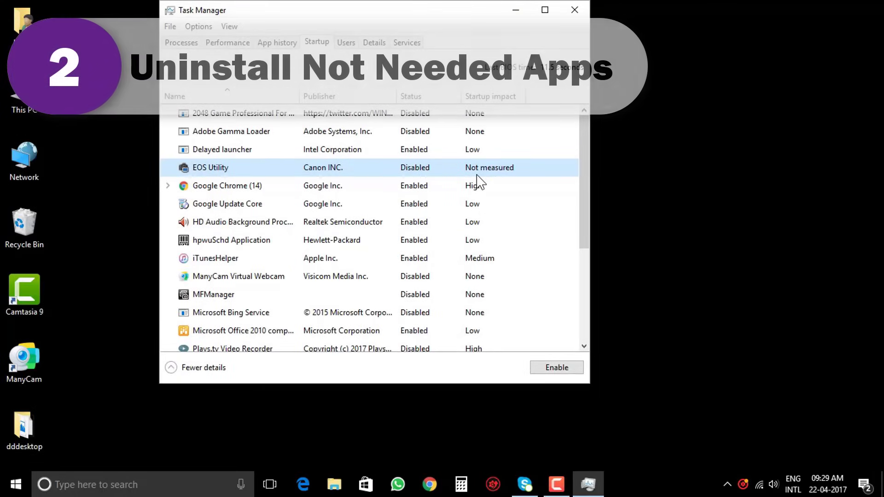
click(575, 10)
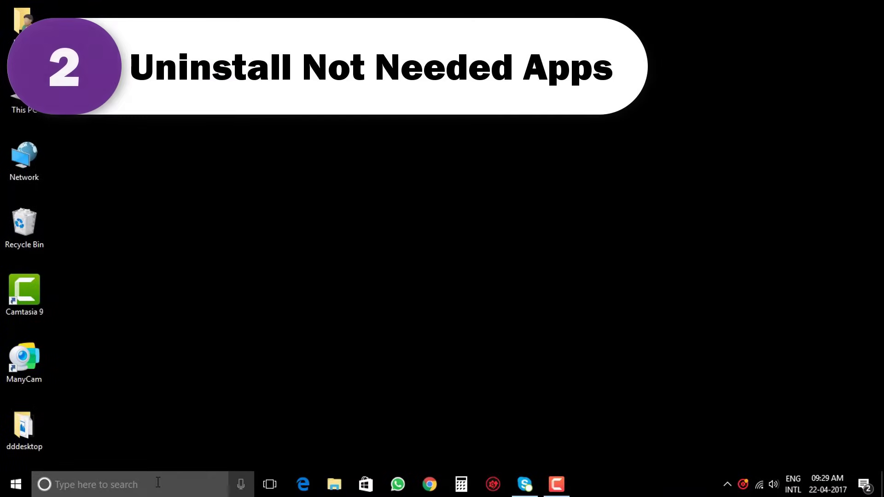
Uninstall Burnout(TM) Paradise The Ultimate Box through Programs and Features in the Control Panel, and close the window
right_click(16, 486)
click(95, 358)
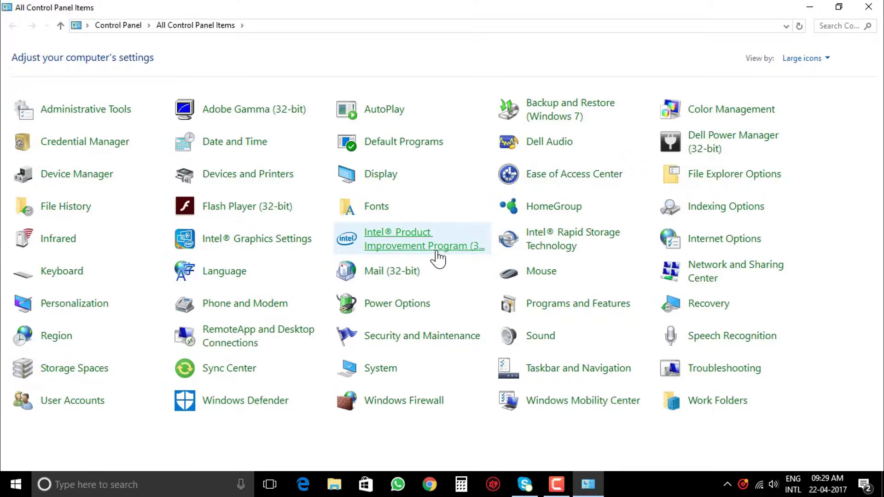
click(607, 313)
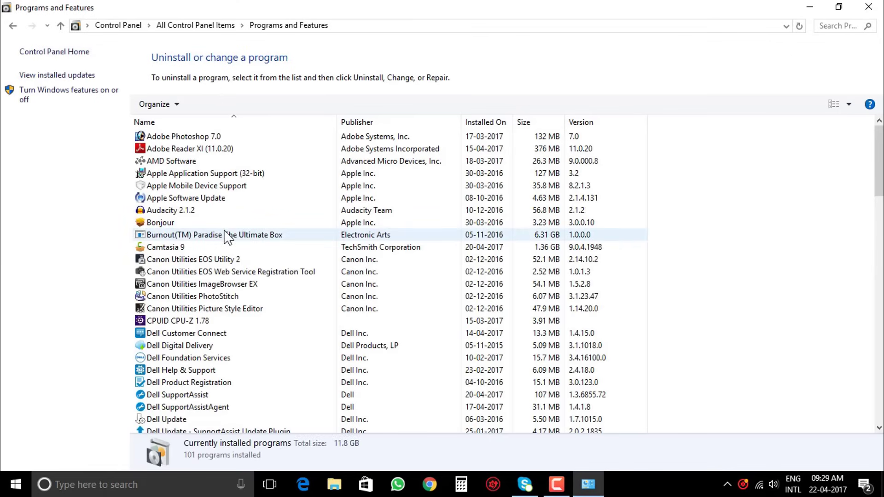
click(227, 235)
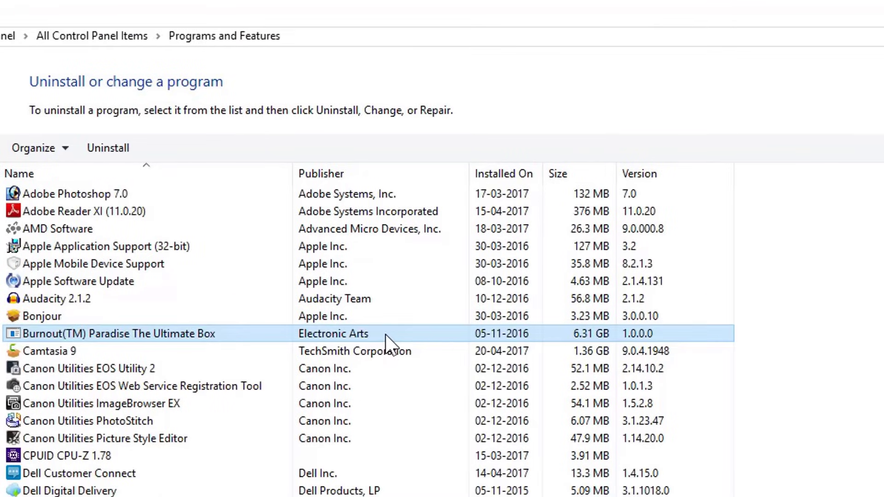
right_click(403, 235)
click(449, 348)
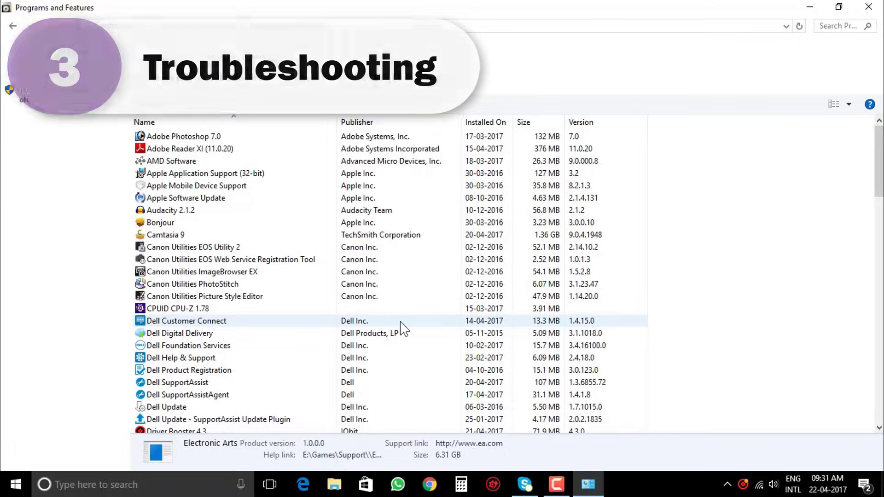
click(869, 6)
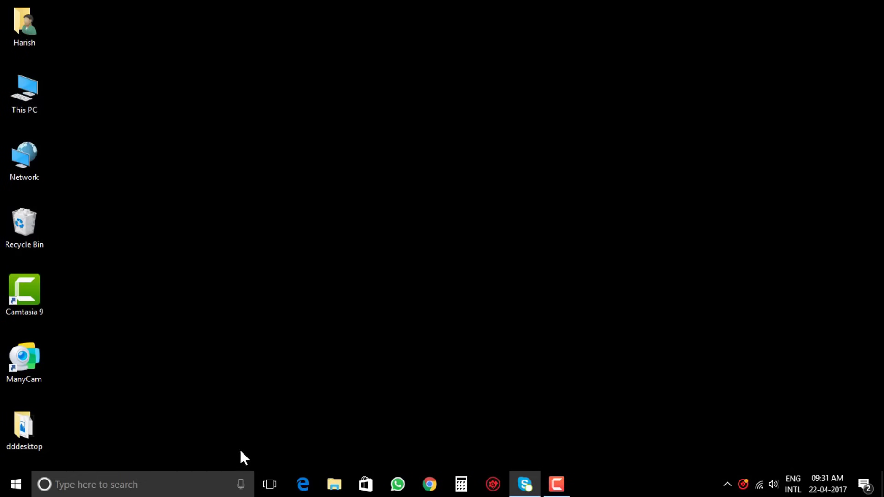
Search Windows for "troub" and open the Troubleshooting control panel
click(175, 483)
text(t)
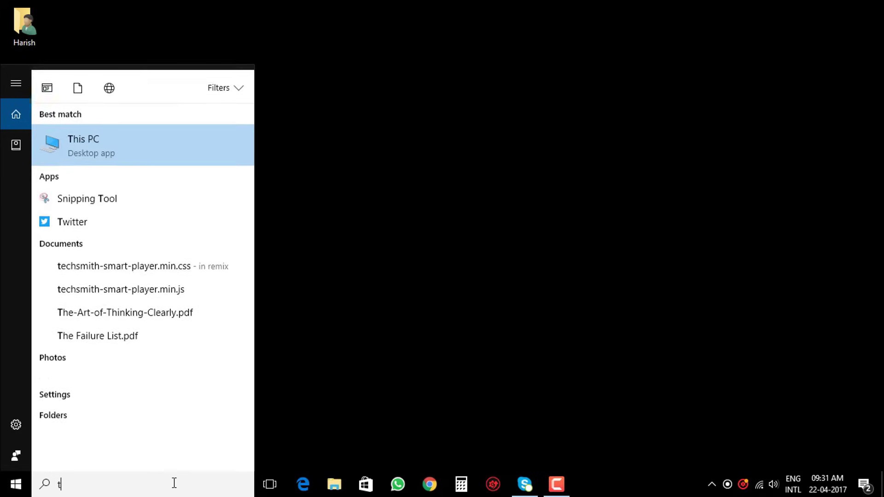
text(roub)
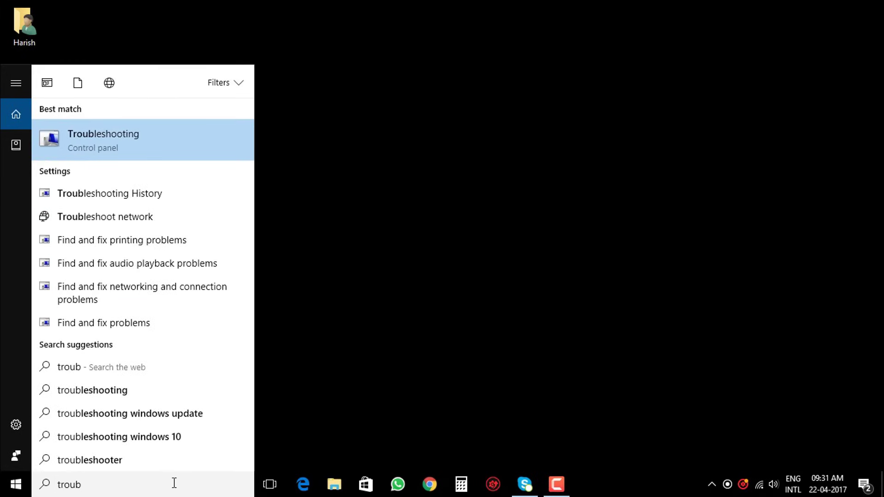
click(152, 146)
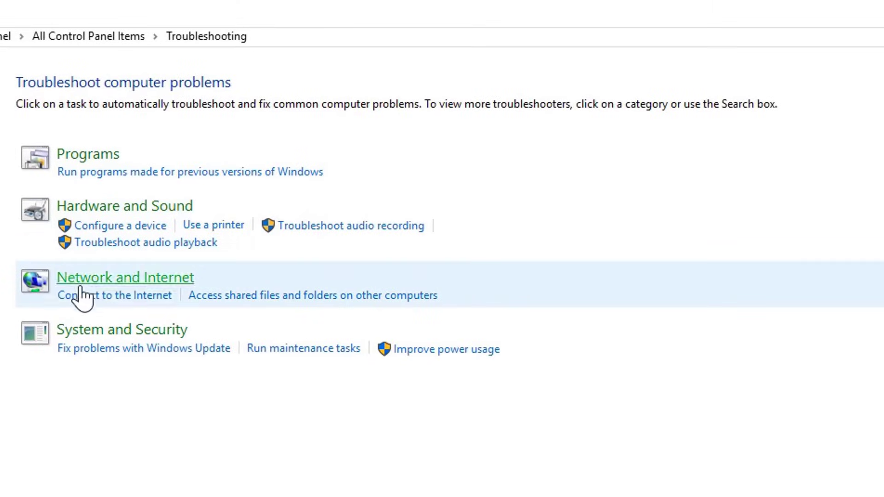
Open the Internet Connections troubleshooter under Network and Internet, and close it together with the Troubleshooting window
click(138, 298)
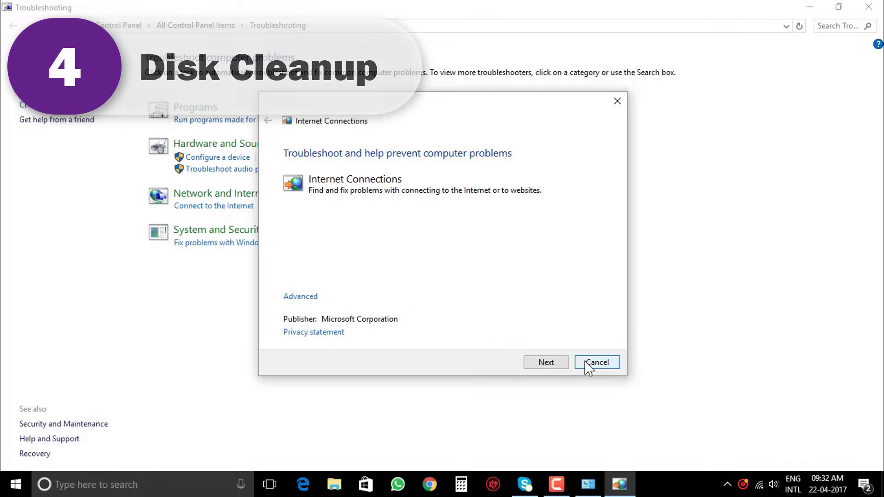
click(617, 101)
click(868, 7)
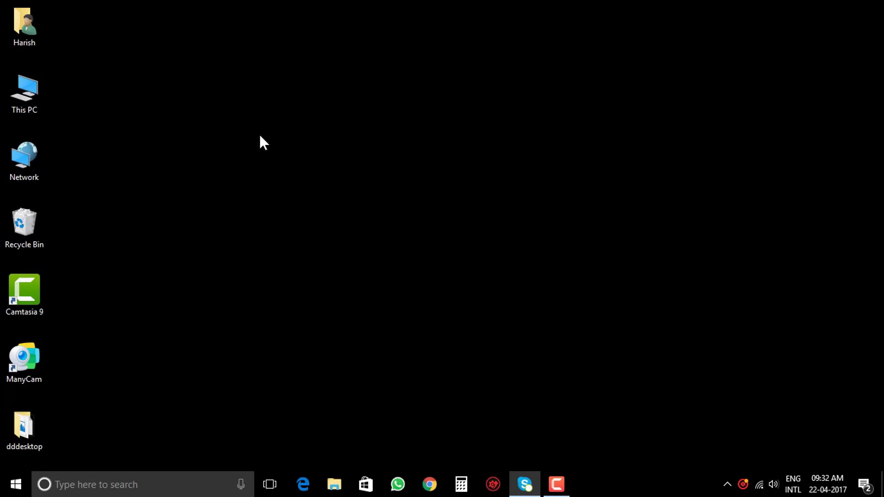
Open Disk Cleanup from the properties of the OS (C:) drive and review the files to delete
double_click(28, 87)
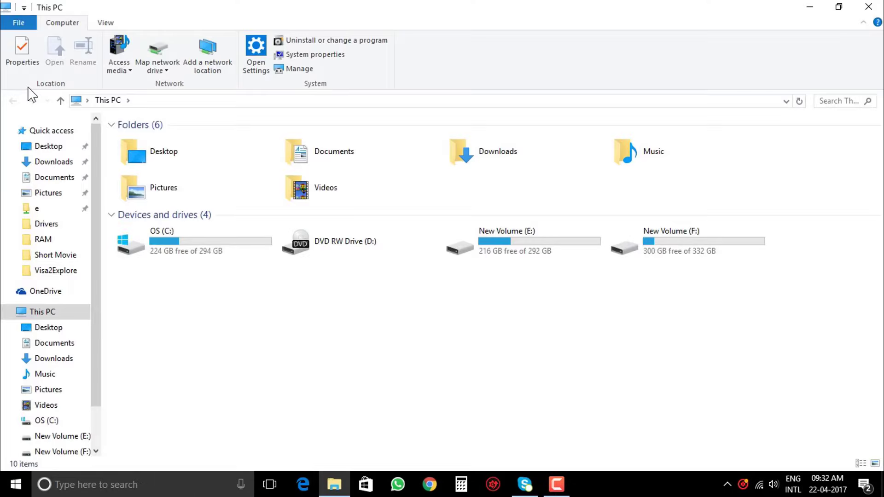
right_click(151, 168)
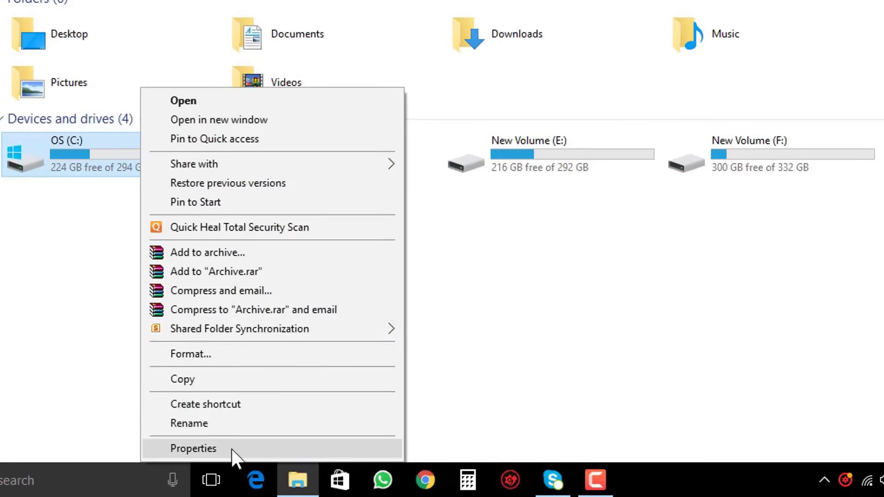
click(231, 449)
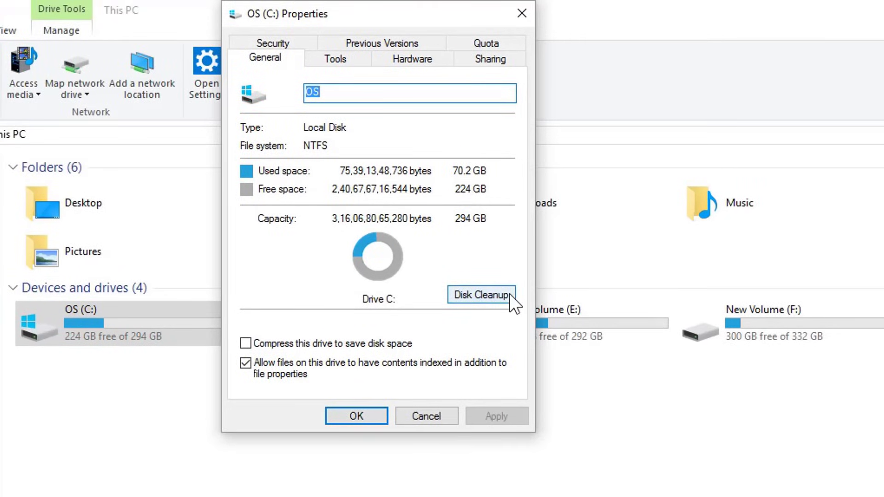
click(509, 293)
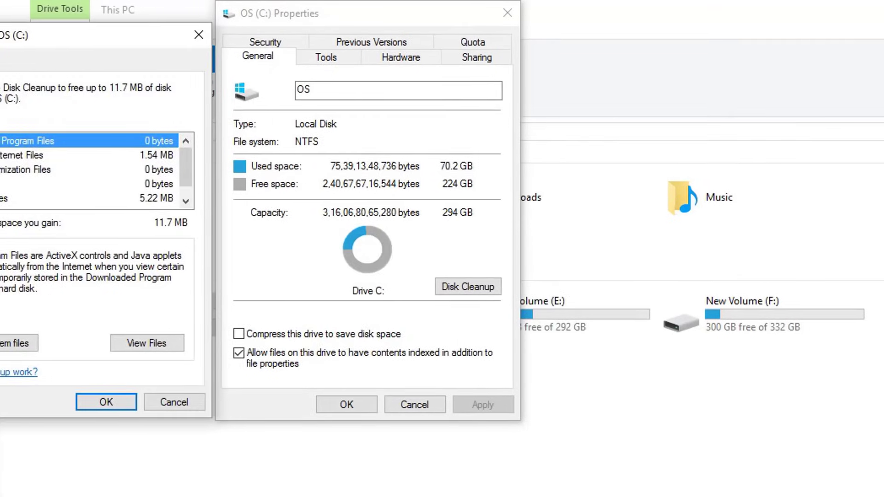
scroll(186, 165, down, 1)
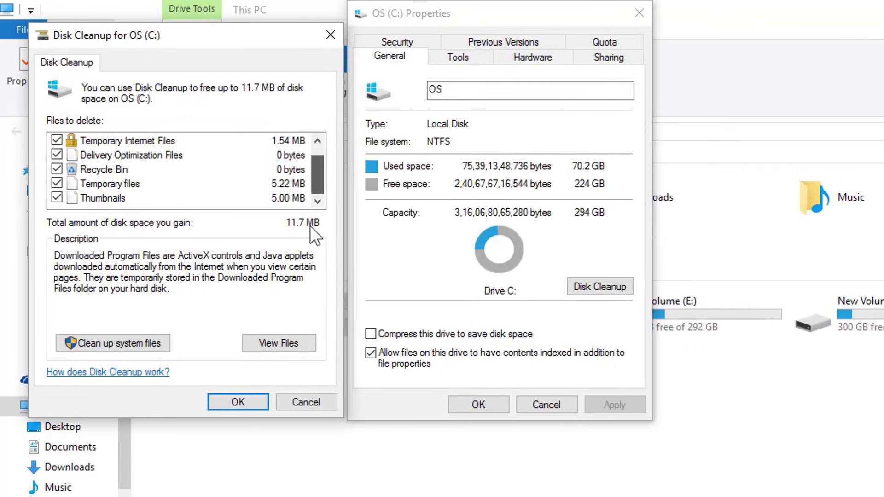
Scan the OS (C:) drive for system files to clean up, moving the progress dialog clear of the properties window
click(160, 345)
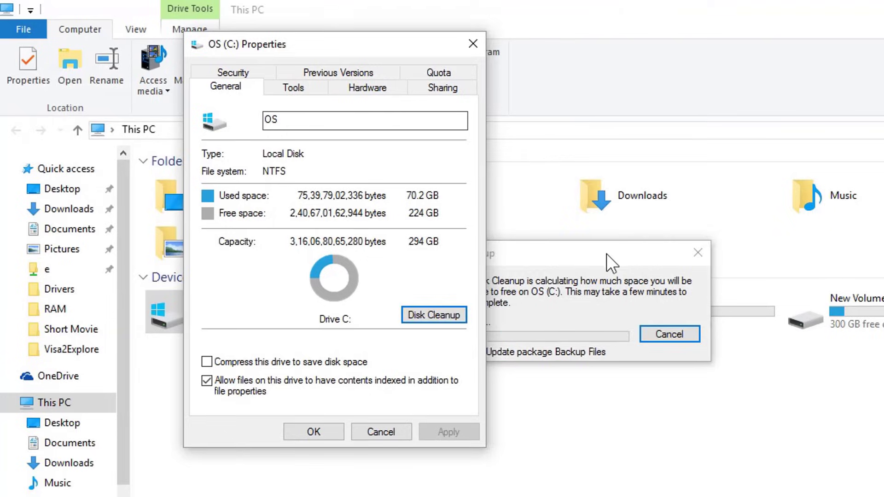
drag(606, 254, 684, 174)
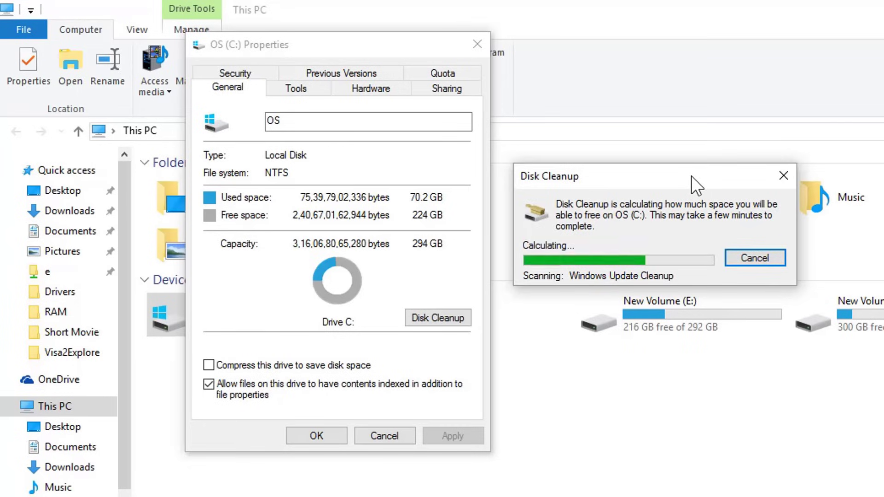
mouse_move(337, 179)
mouse_down()
mouse_move(338, 209)
mouse_move(338, 161)
mouse_up()
Delete all but the most recent restore point using the System Restore and Shadow Copies cleanup
click(156, 87)
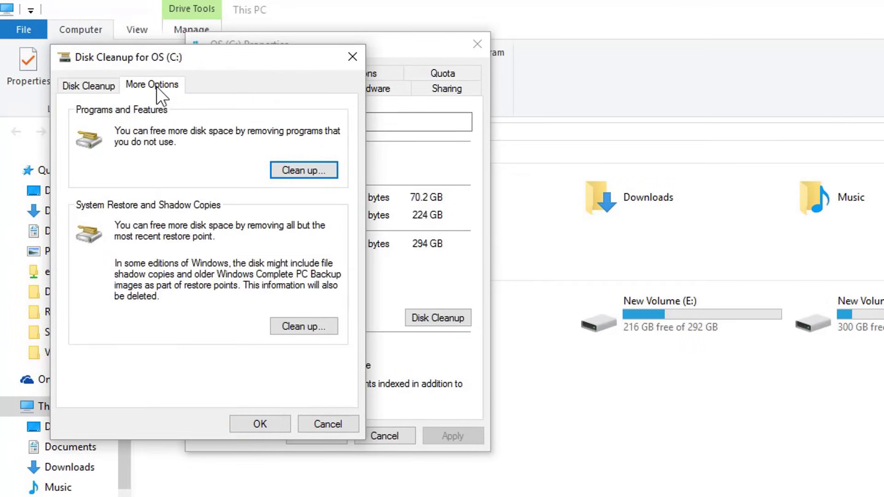
drag(259, 57, 571, 57)
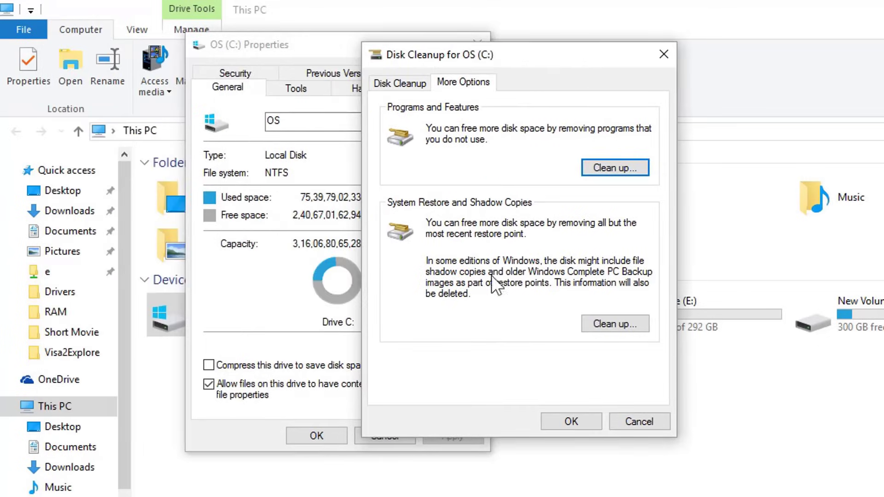
click(630, 324)
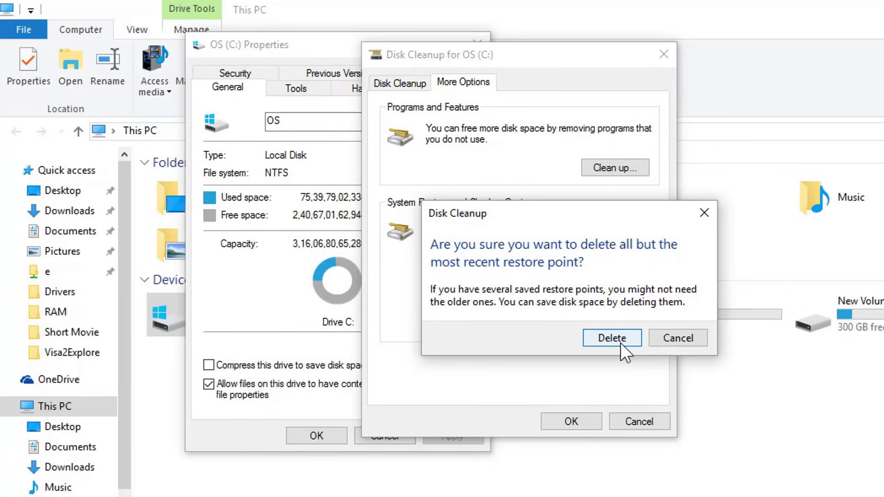
click(620, 343)
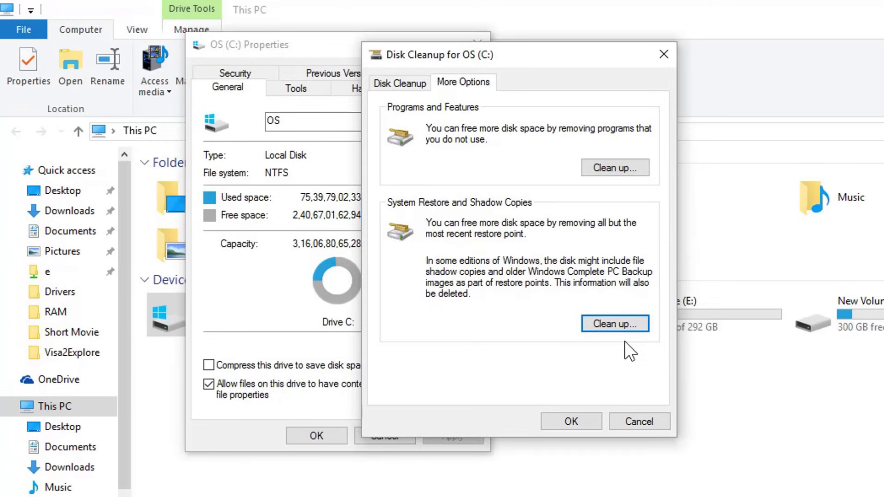
Run the cleanup of the OS (C:) drive with permanent file deletion, and close the drive's properties
click(570, 420)
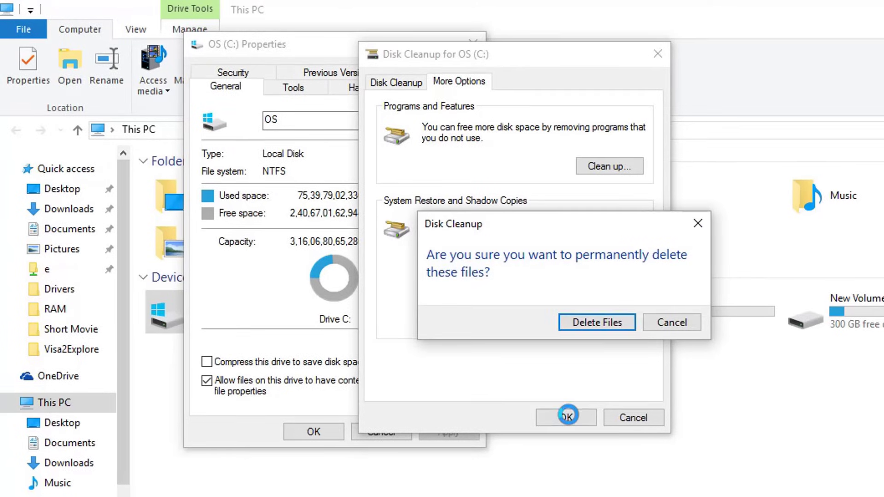
click(600, 324)
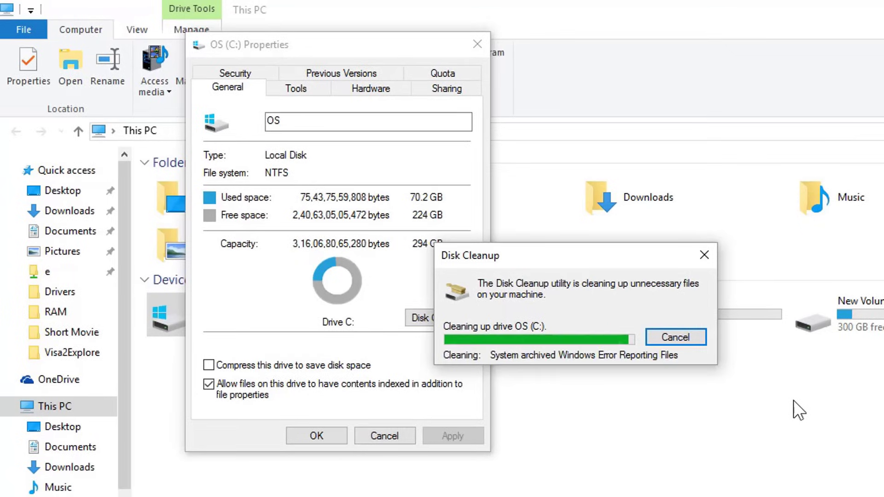
click(317, 436)
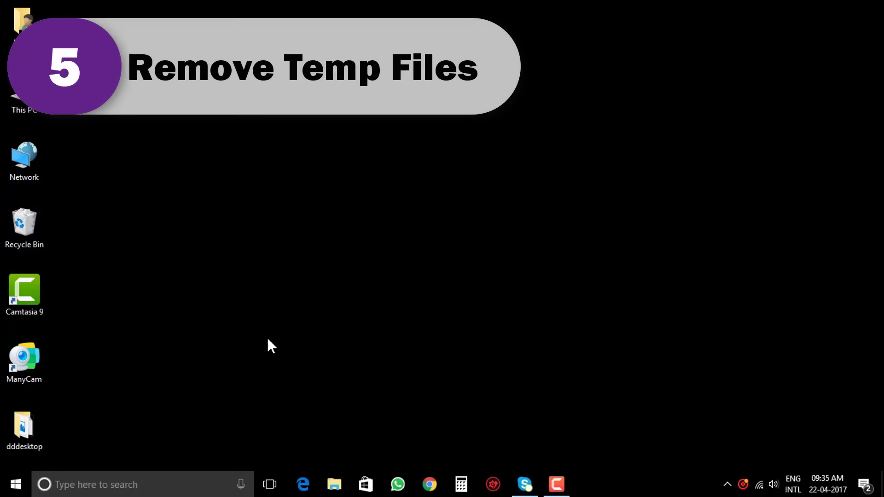
Open the user's temporary files folder by running %temp% from the Run dialog
key(super+r)
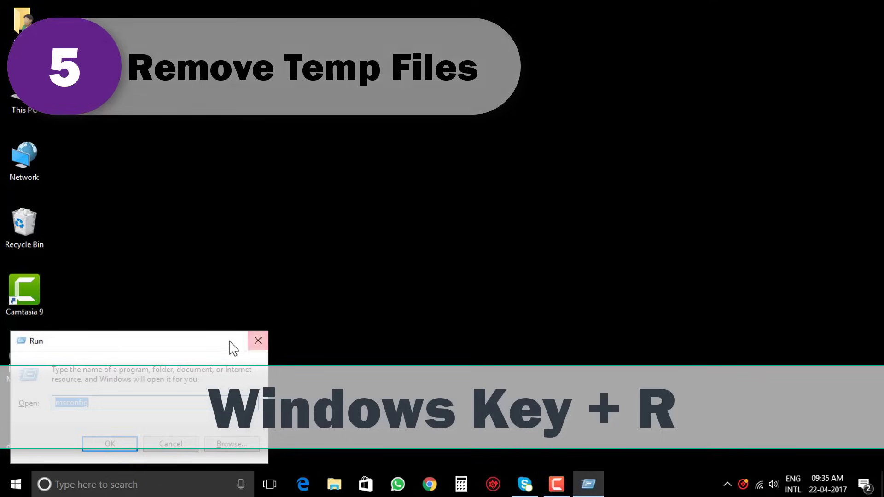
drag(210, 340, 480, 53)
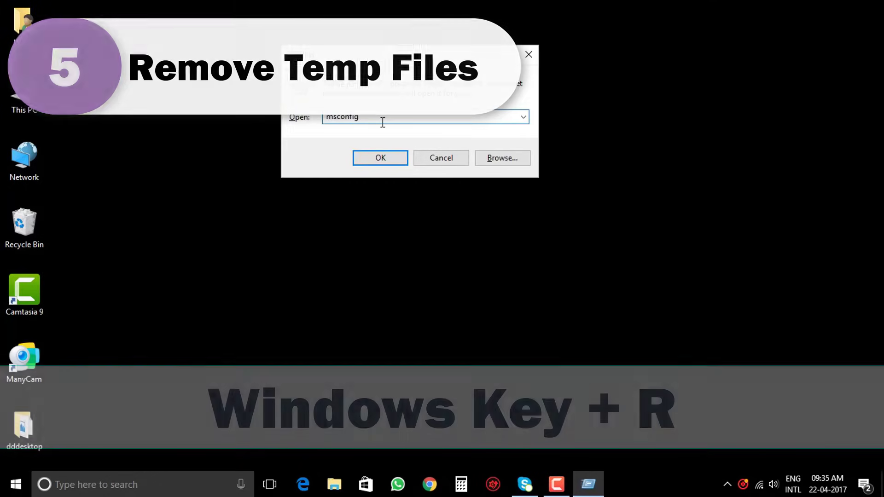
click(383, 122)
key(BackSpace)
key(BackSpace)
key(BackSpace)
key(BackSpace)
key(BackSpace)
key(BackSpace)
key(BackSpace)
key(BackSpace)
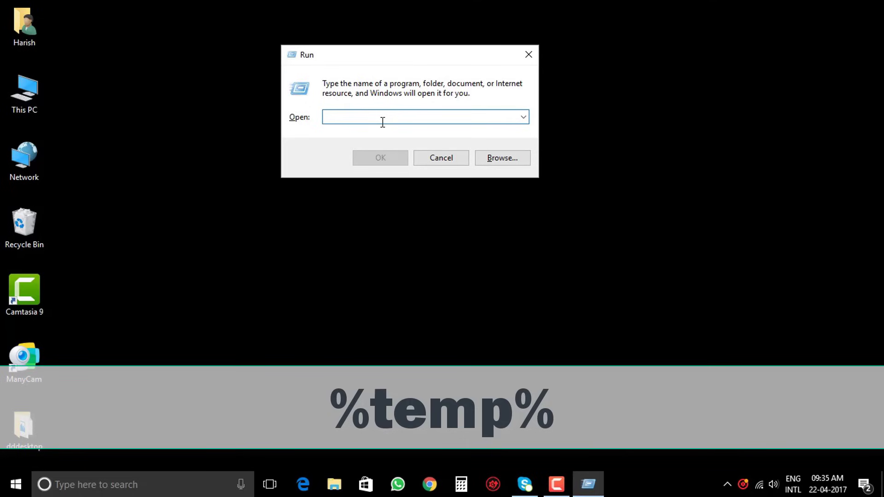
text(%temp)
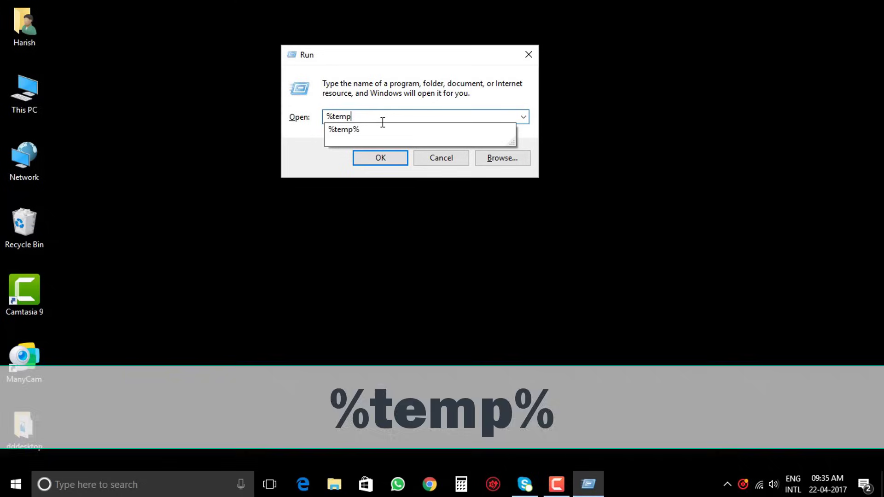
text(%)
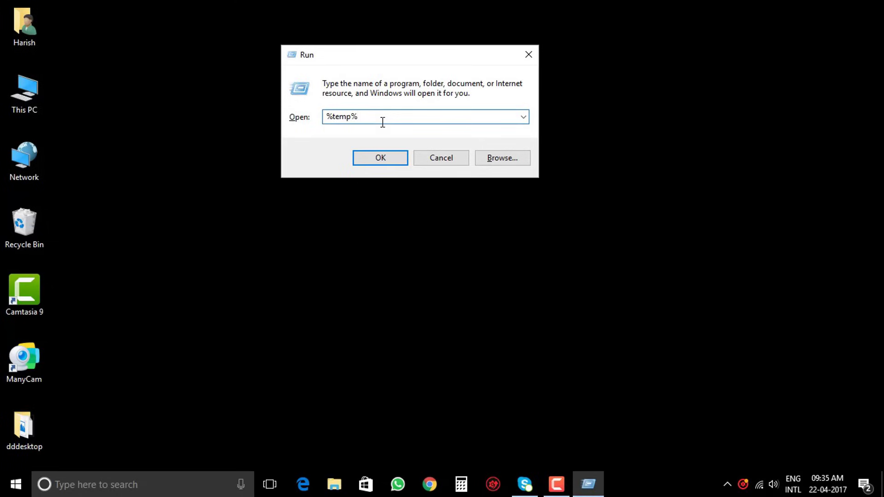
click(396, 159)
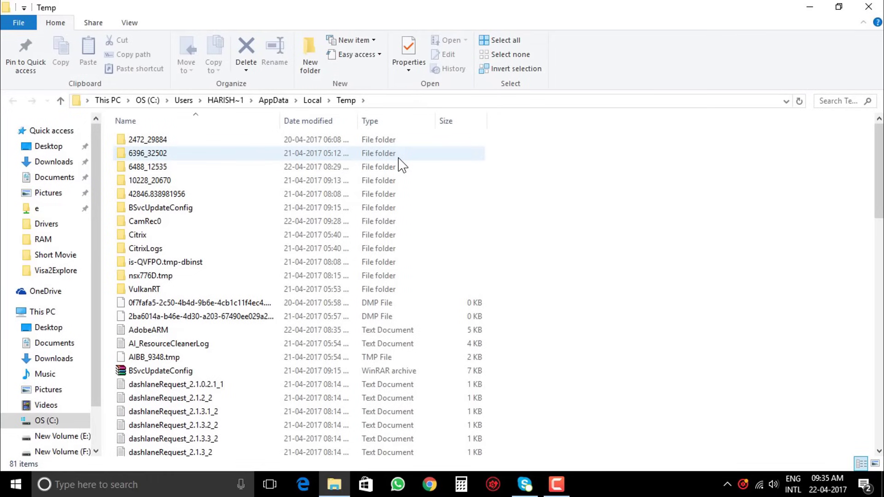
Delete all files and folders in the Temp folder, cancel for the in-use CamRec0 folder, and close the window
click(217, 304)
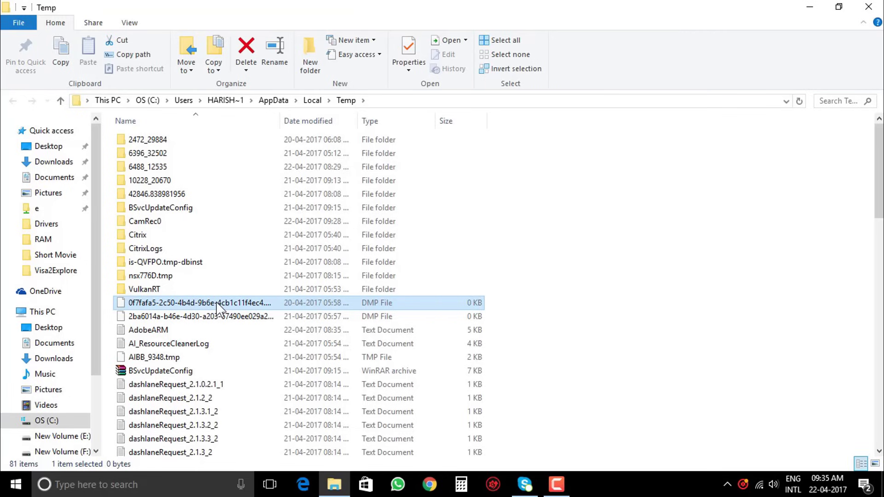
key(ctrl+a)
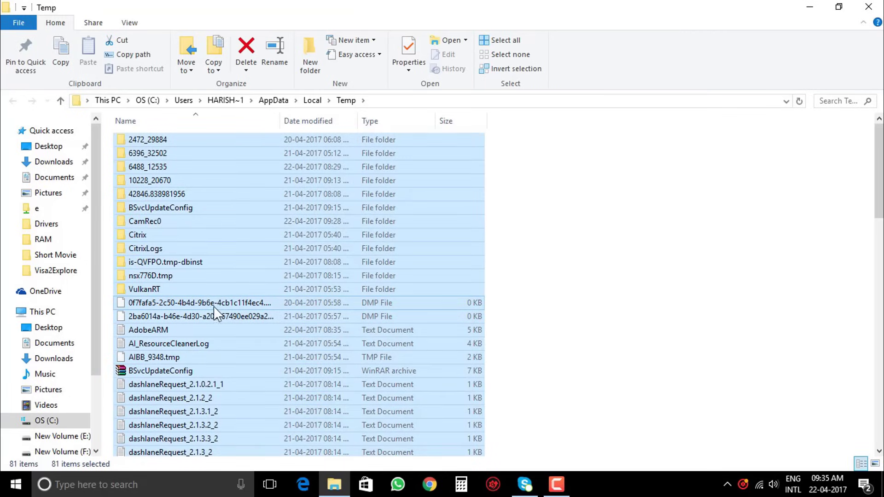
right_click(250, 242)
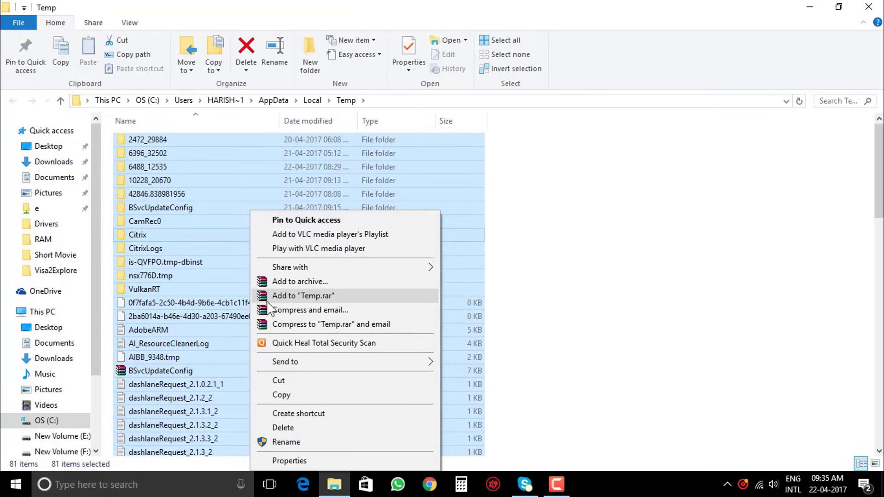
click(294, 429)
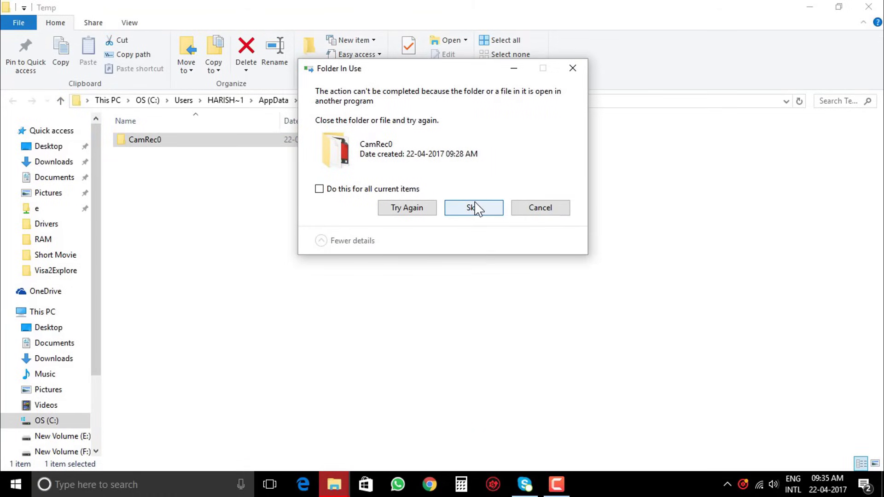
click(532, 211)
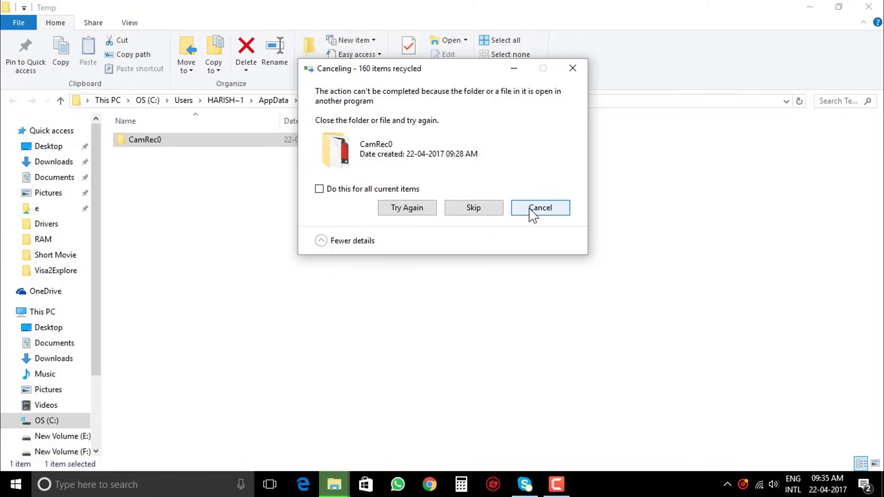
click(869, 7)
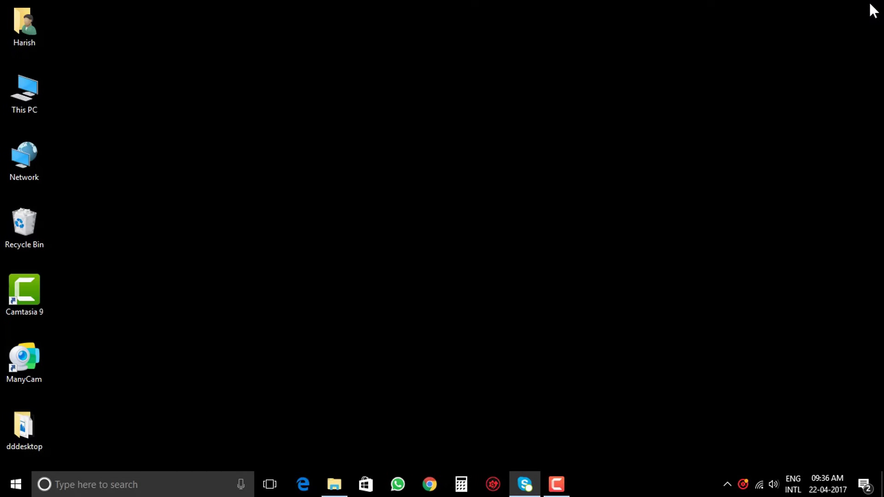
Open the Recycle Bin and permanently delete all of the items in it
double_click(29, 227)
click(311, 270)
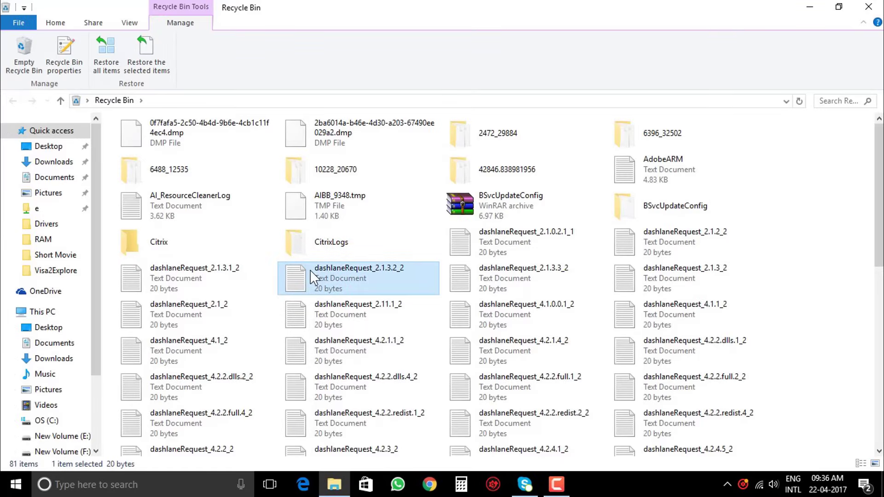
key(ctrl+a)
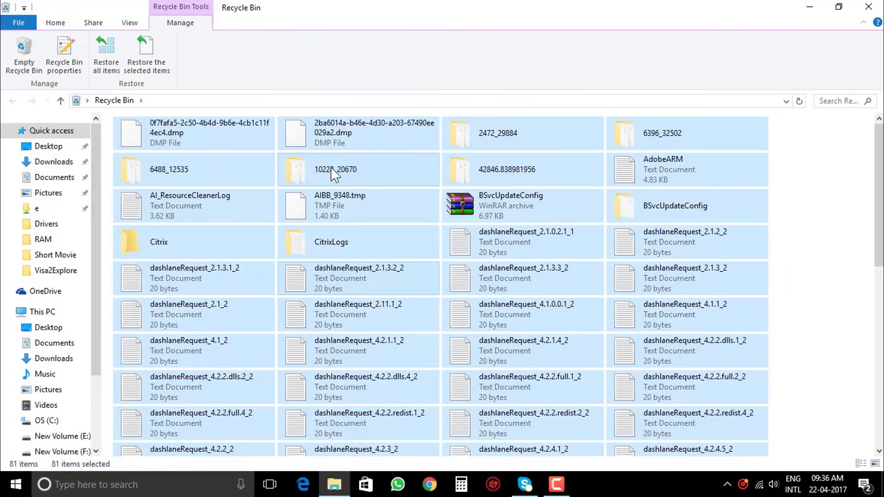
right_click(335, 173)
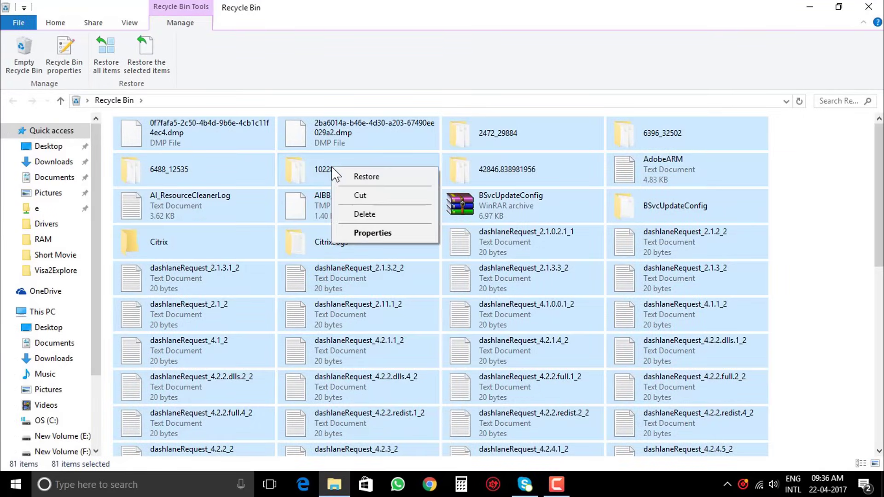
click(361, 213)
click(482, 255)
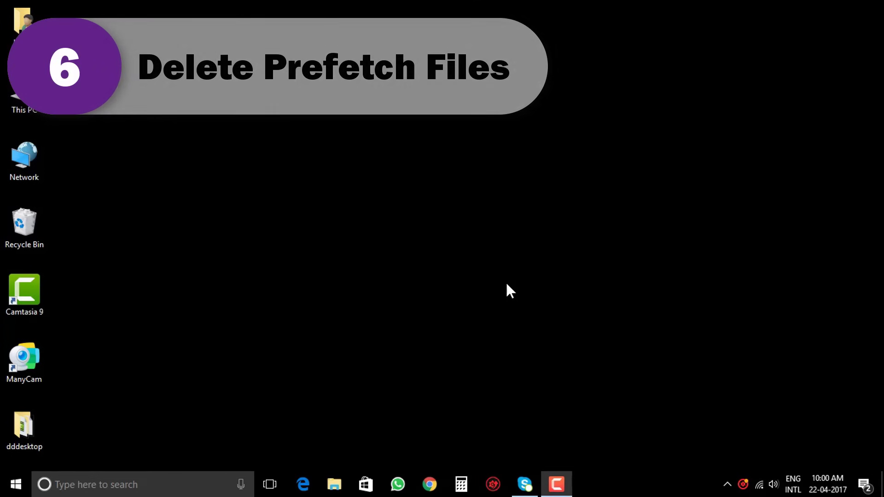
Open the Windows Prefetch folder by running prefetch from the Run dialog
key(super+r)
drag(201, 340, 357, 107)
click(264, 173)
key(BackSpace)
key(BackSpace)
key(BackSpace)
key(BackSpace)
key(BackSpace)
key(BackSpace)
key(BackSpace)
key(BackSpace)
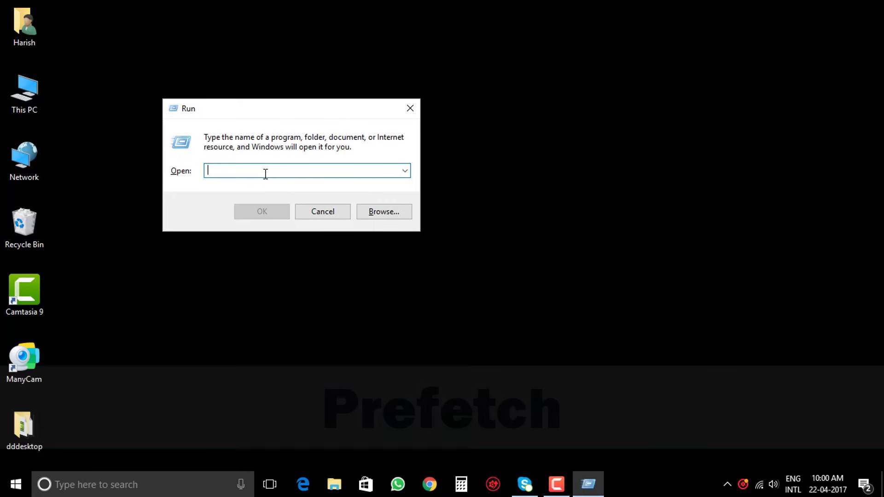
text(pre)
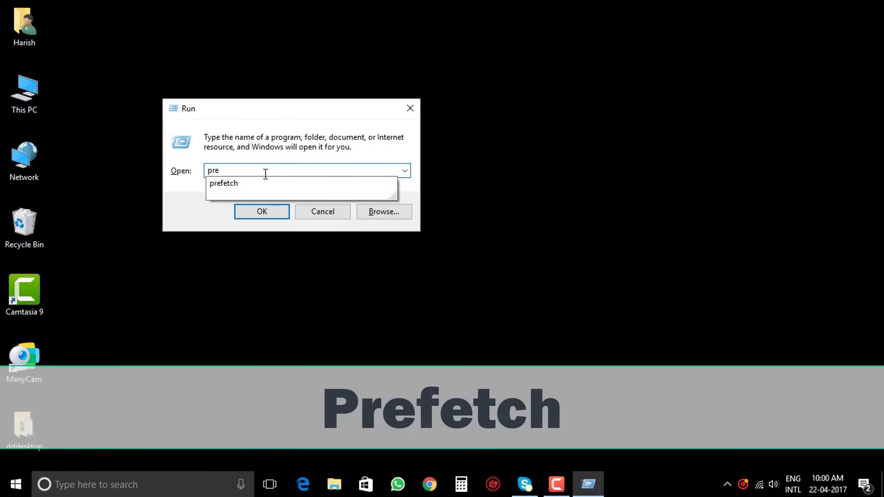
click(266, 213)
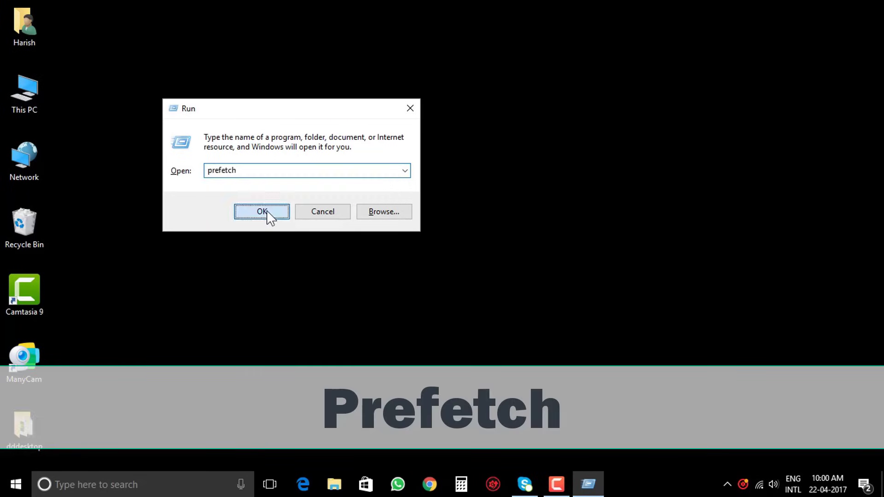
click(261, 212)
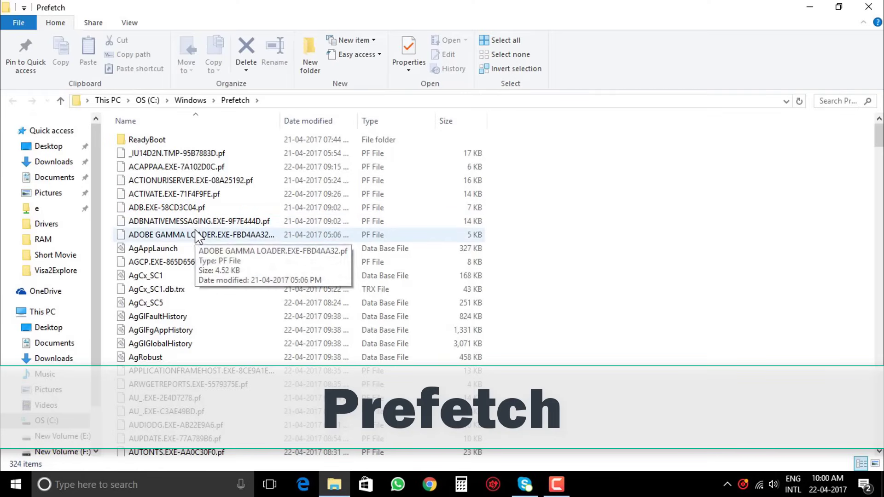
Delete all items in the Prefetch folder, skipping the file in use, and close the folder window
click(193, 237)
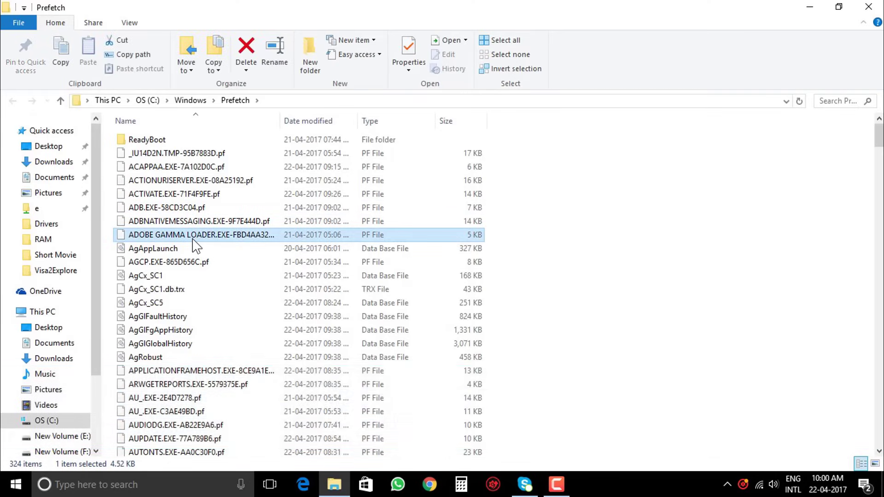
key(ctrl+a)
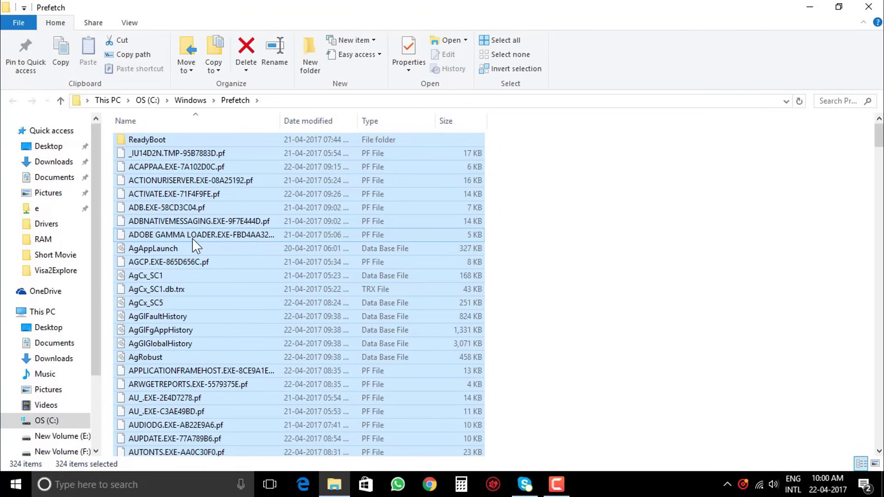
right_click(251, 162)
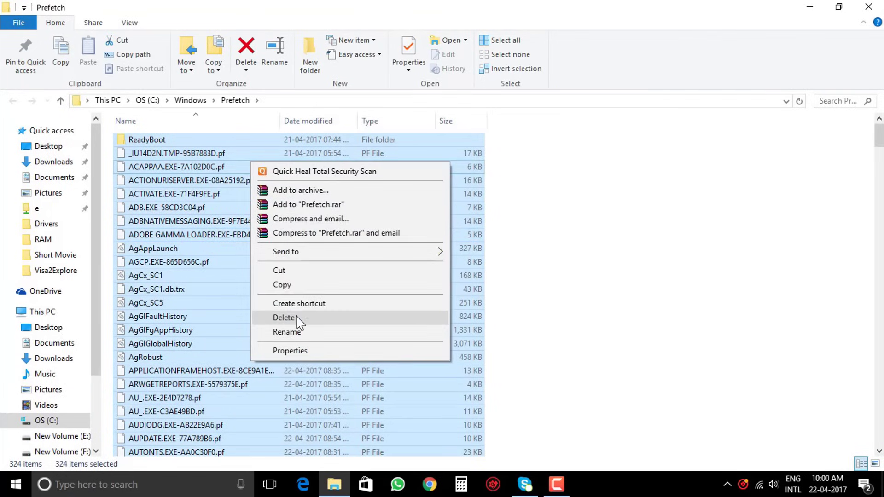
click(284, 318)
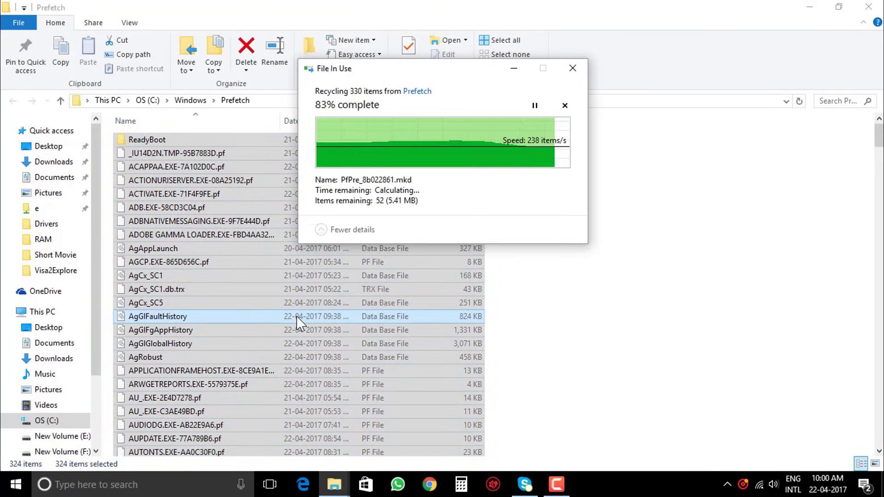
click(474, 210)
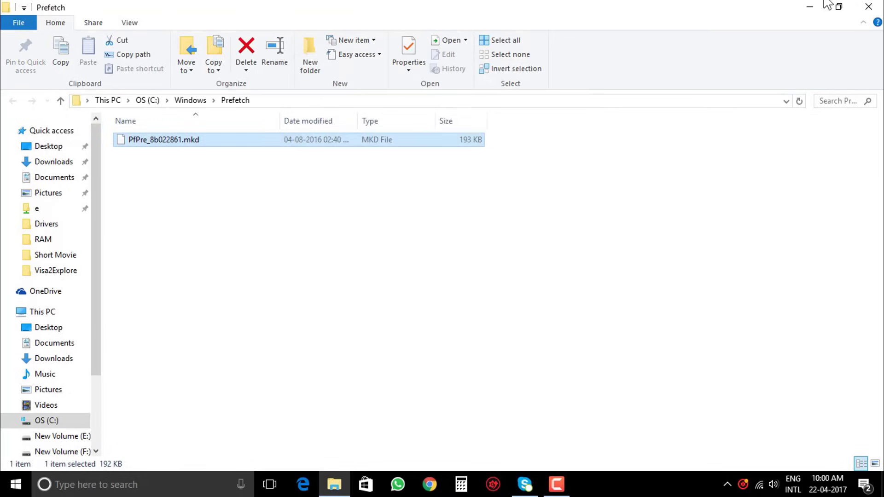
click(878, 9)
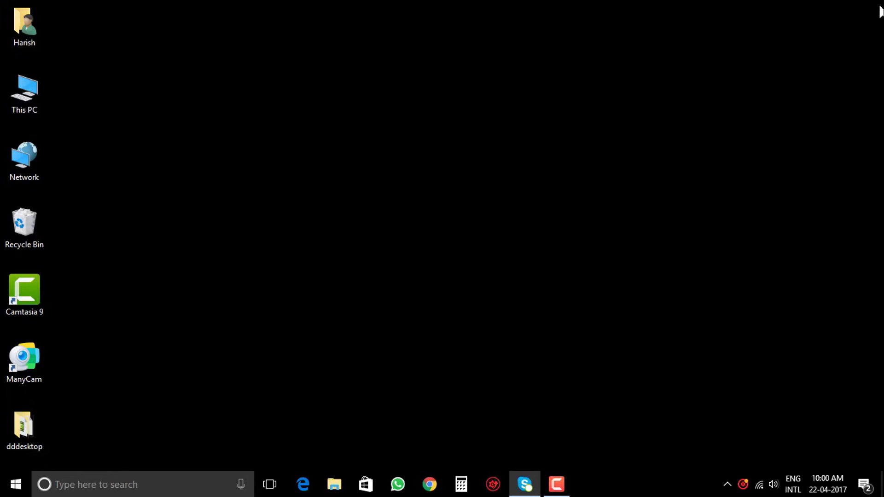
Empty the Recycle Bin from the desktop and confirm the permanent deletion
right_click(36, 220)
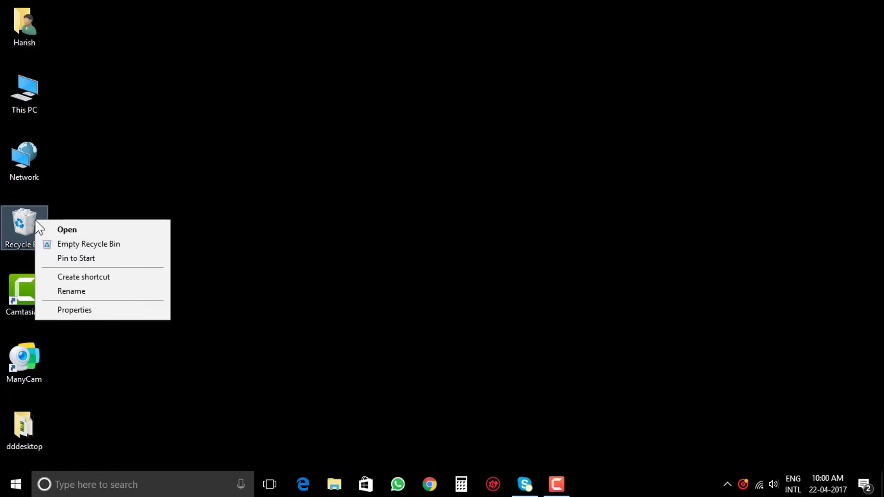
click(73, 244)
click(475, 251)
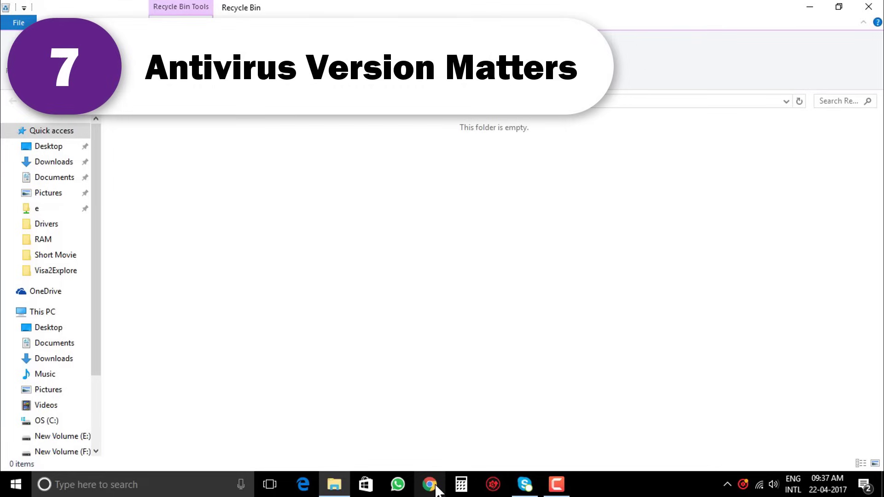
Switch to Google Chrome and load the Google home page (google.co.in)
click(435, 489)
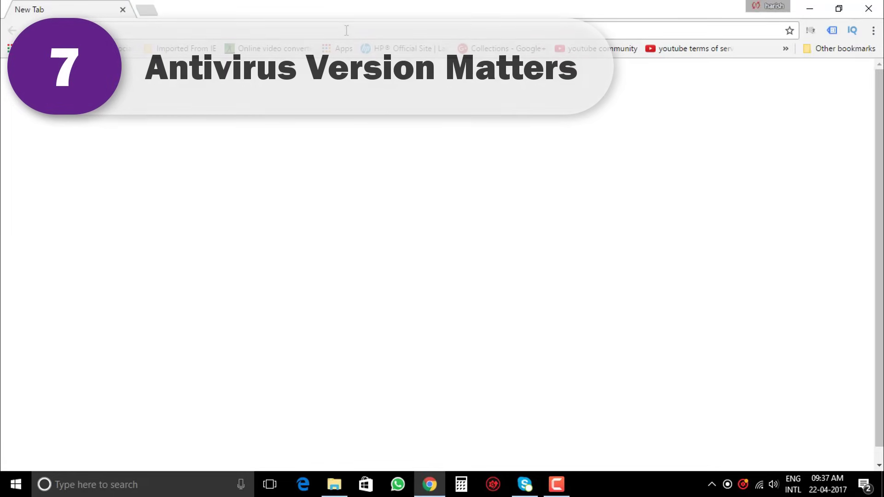
text(go)
key(Return)
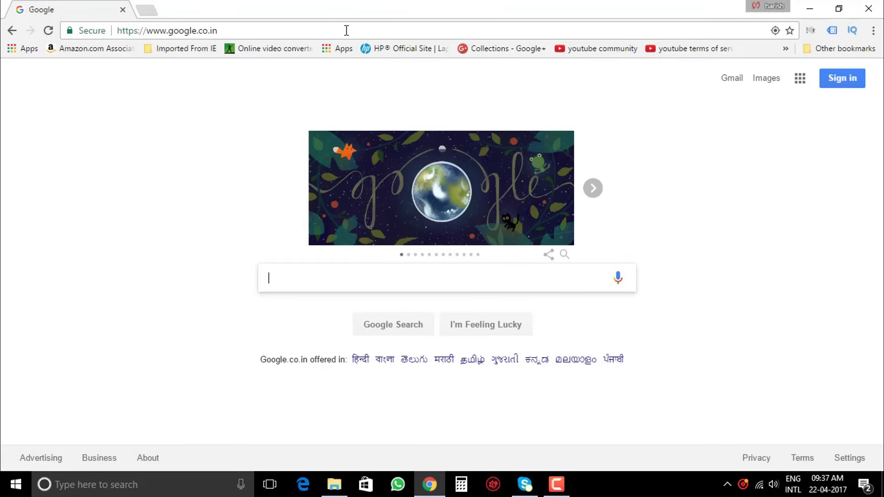
Enter the suggested query "quick heal latest version" in the Google search, and close the browser
text(quicky )
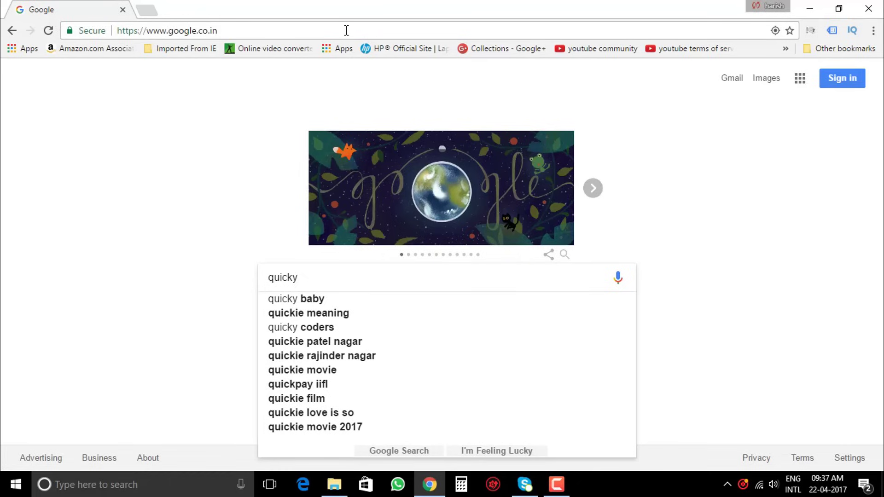
text(heal )
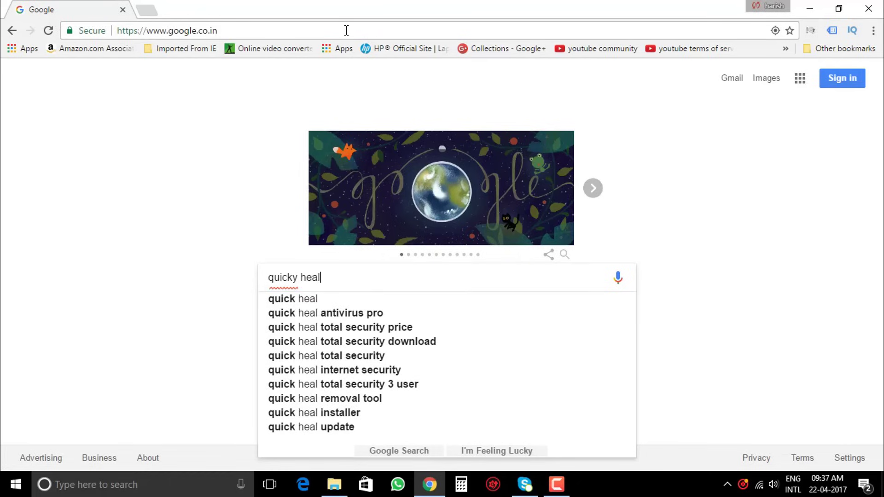
text(la)
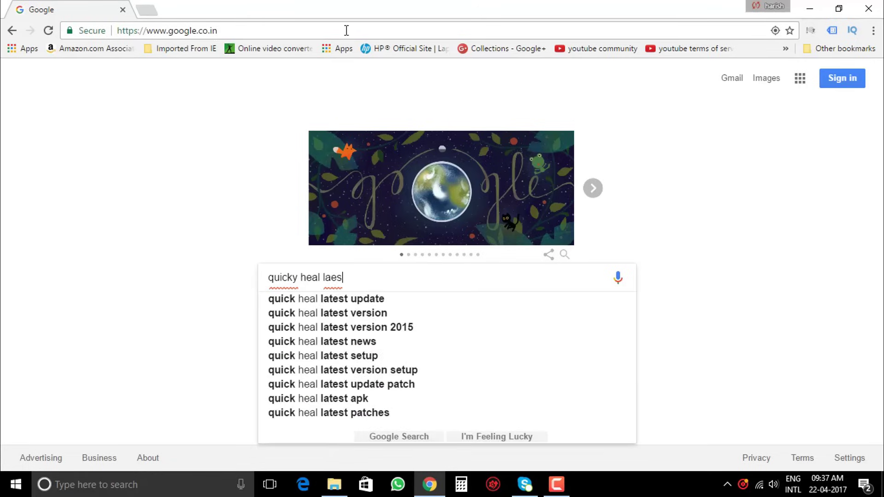
text(tes)
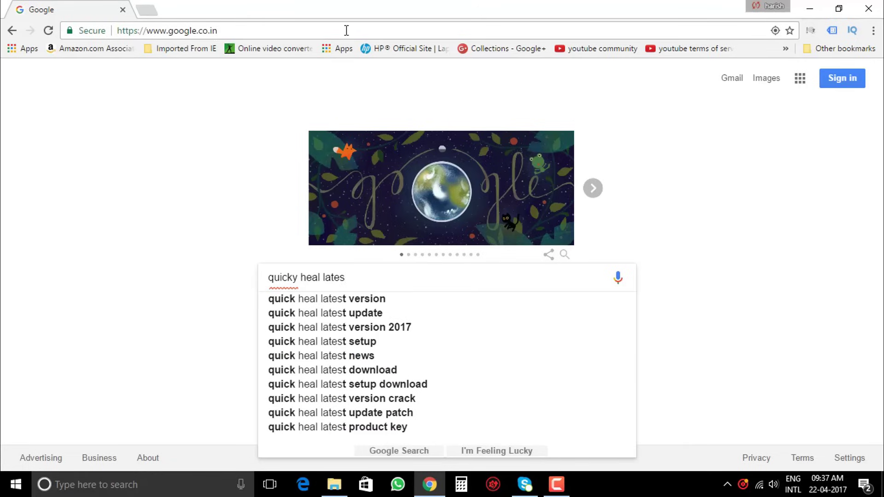
key(Down)
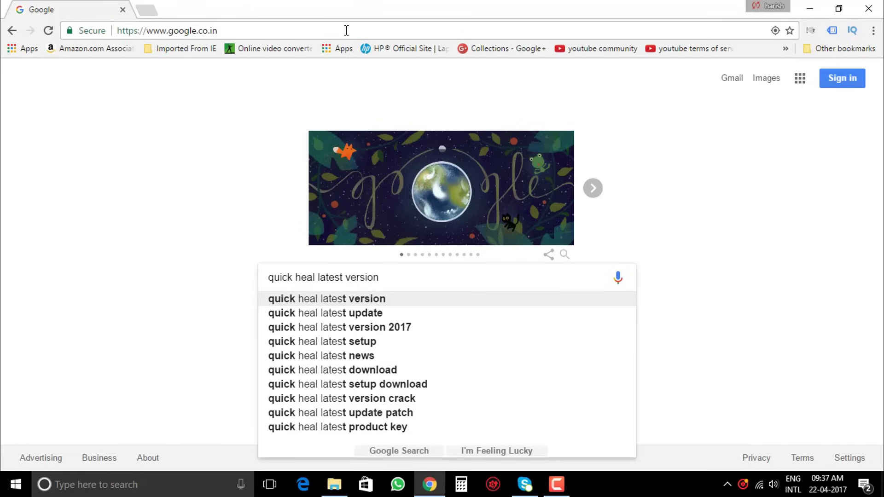
click(882, 12)
click(872, 6)
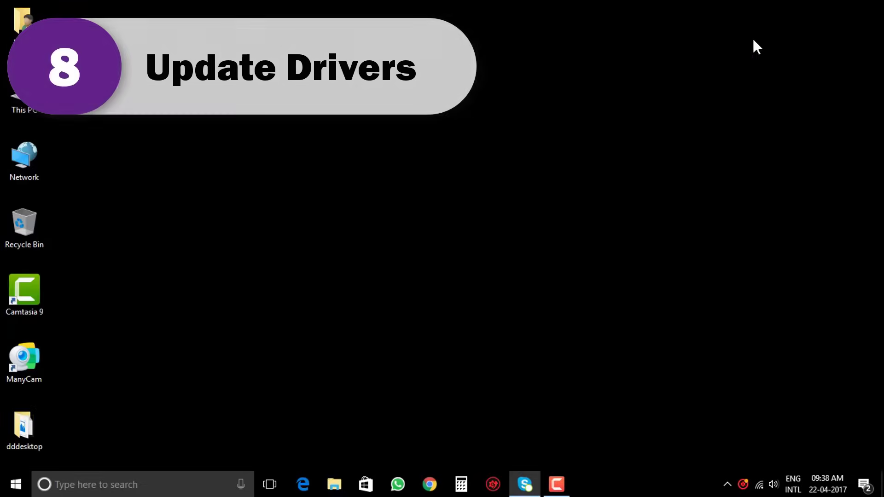
Open Computer Management for This PC and show Device Manager
right_click(20, 84)
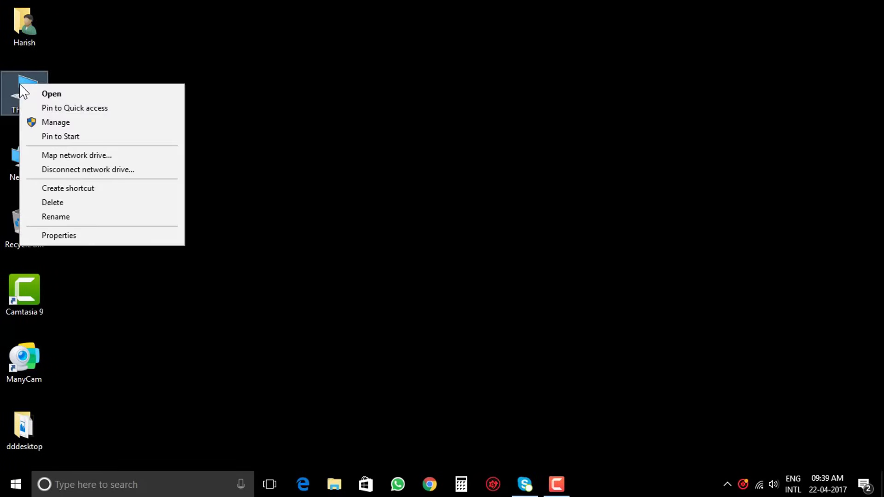
click(88, 123)
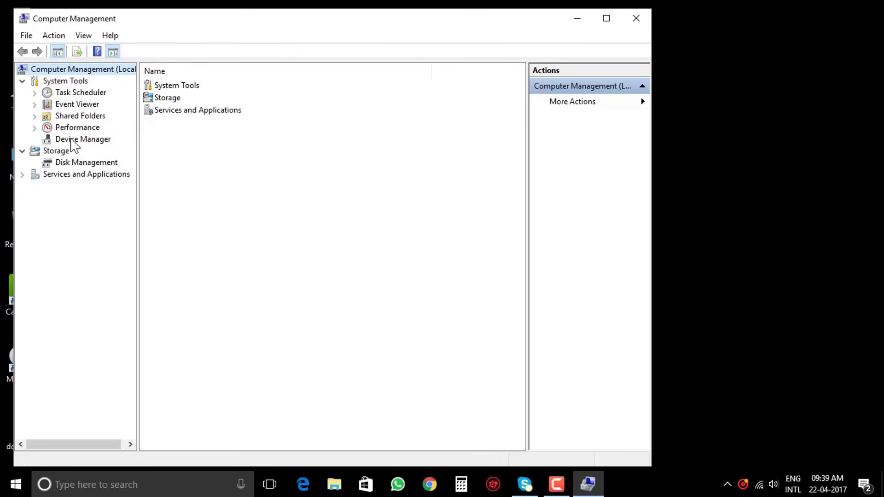
click(72, 140)
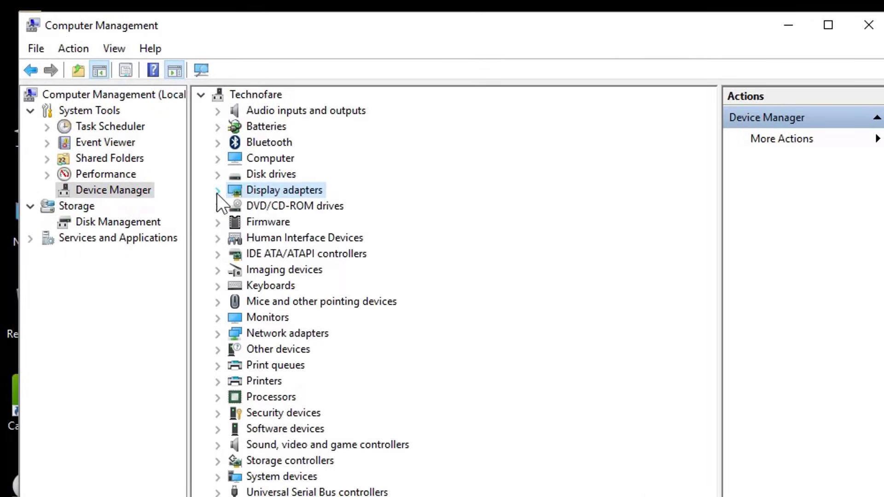
Expand the display adapters and start a driver software update for the AMD Radeon adapter
click(217, 190)
click(310, 204)
right_click(310, 204)
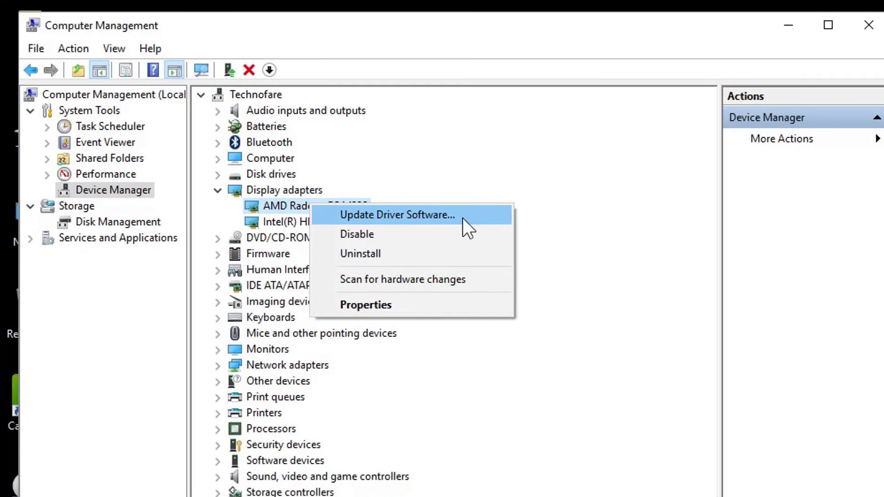
click(462, 217)
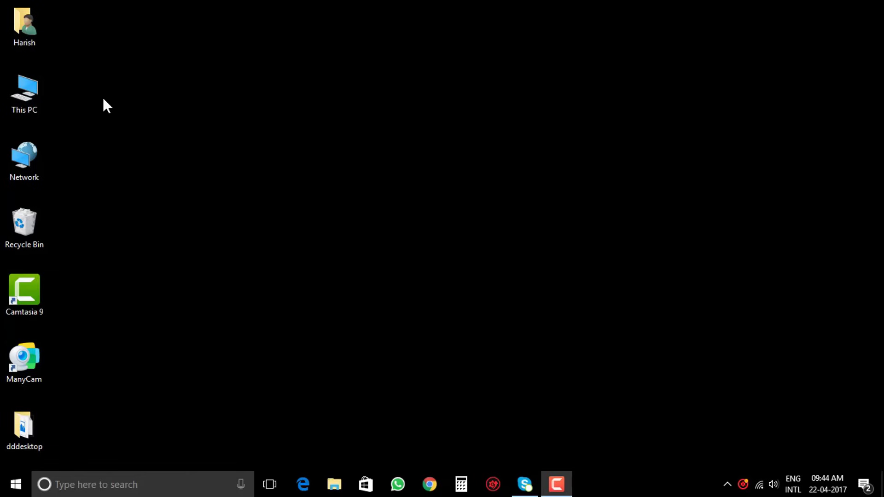
Open Administrative Tools in Control Panel and launch Services
right_click(14, 483)
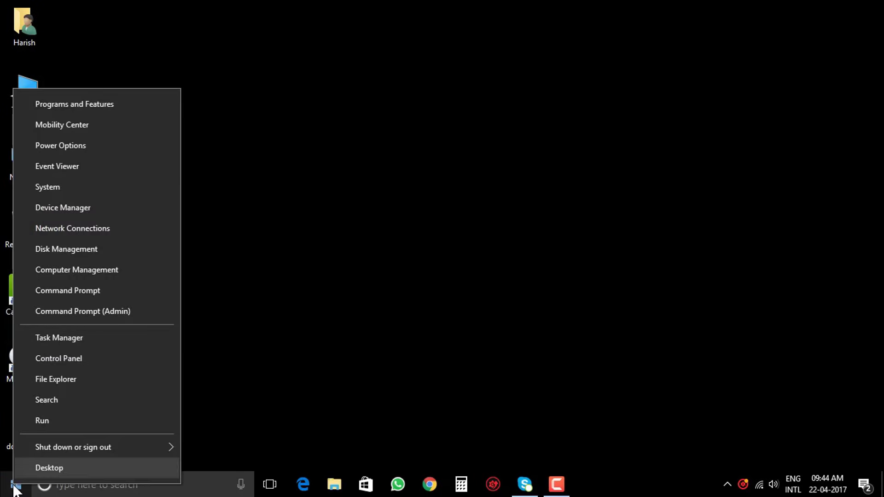
click(80, 357)
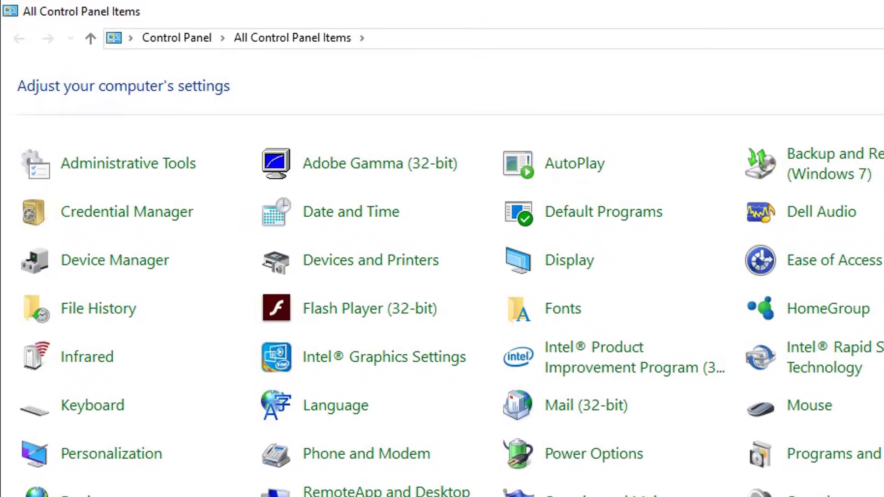
click(115, 166)
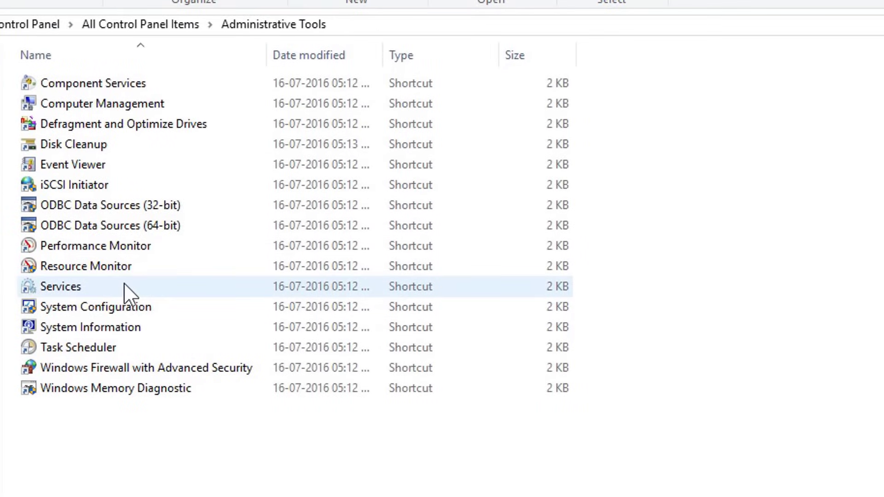
click(125, 286)
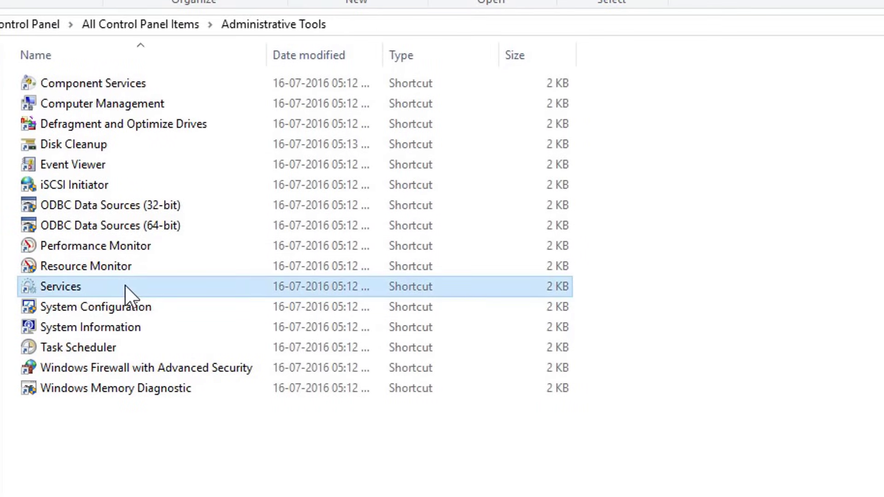
double_click(125, 285)
Find the Windows Update service in the services list and open its properties
click(283, 288)
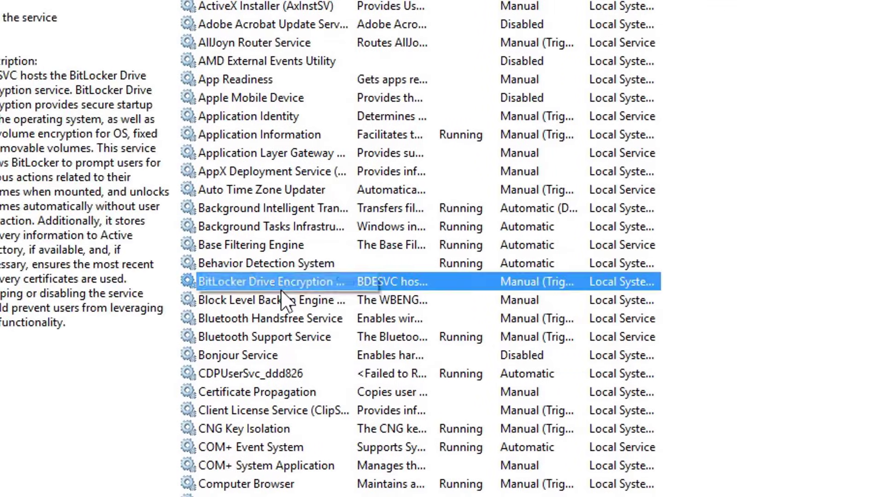
key(w)
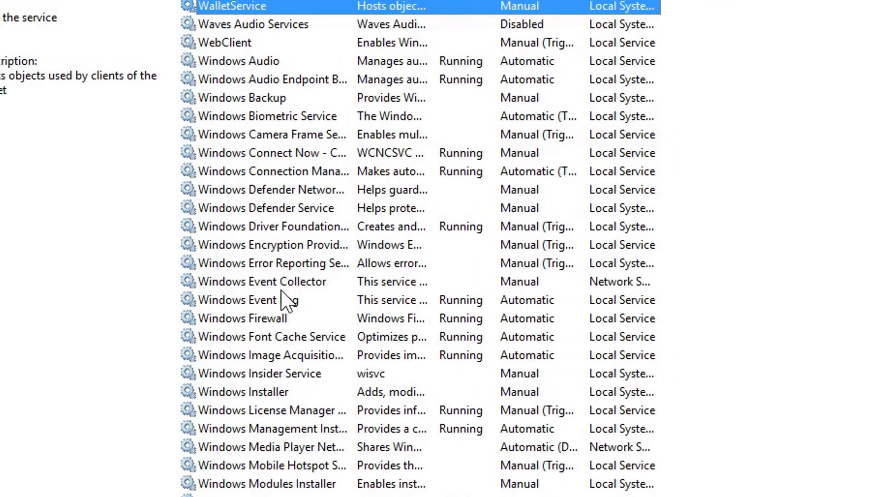
scroll(283, 295, down, 2)
scroll(285, 299, down, 1)
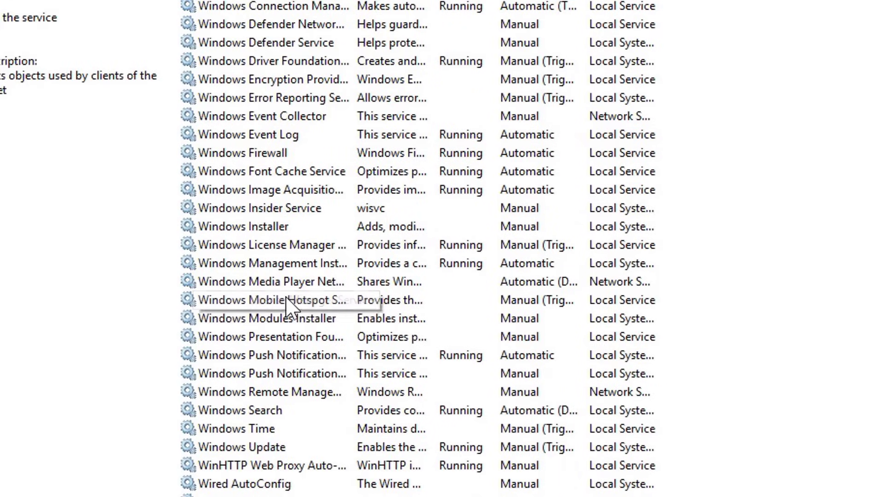
click(287, 446)
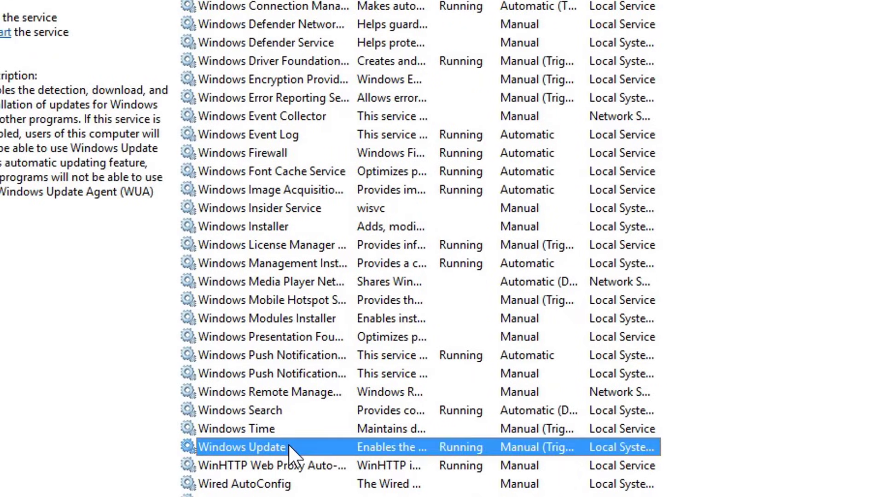
double_click(288, 444)
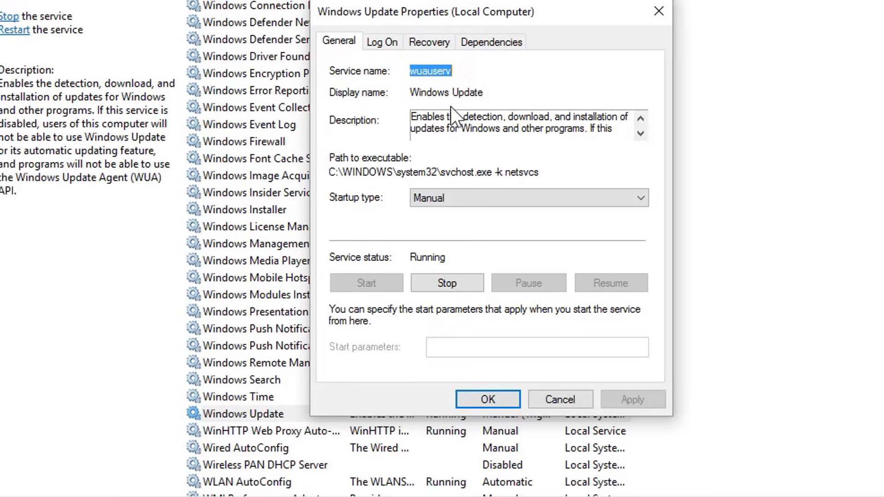
Set the Windows Update startup type to Disabled, stop the service, and apply the changes
click(491, 199)
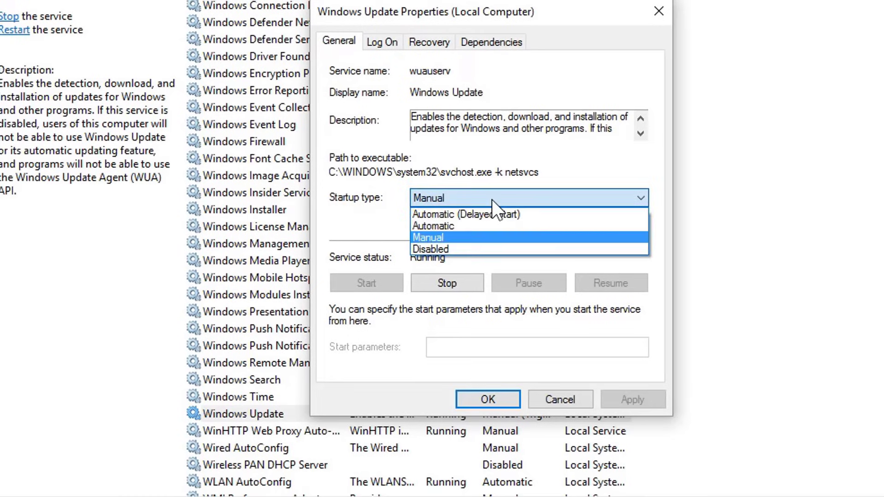
click(494, 249)
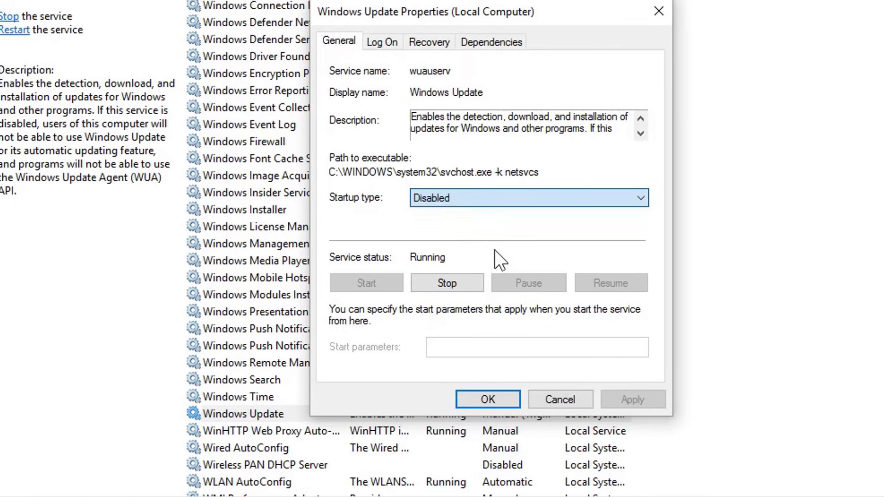
click(447, 283)
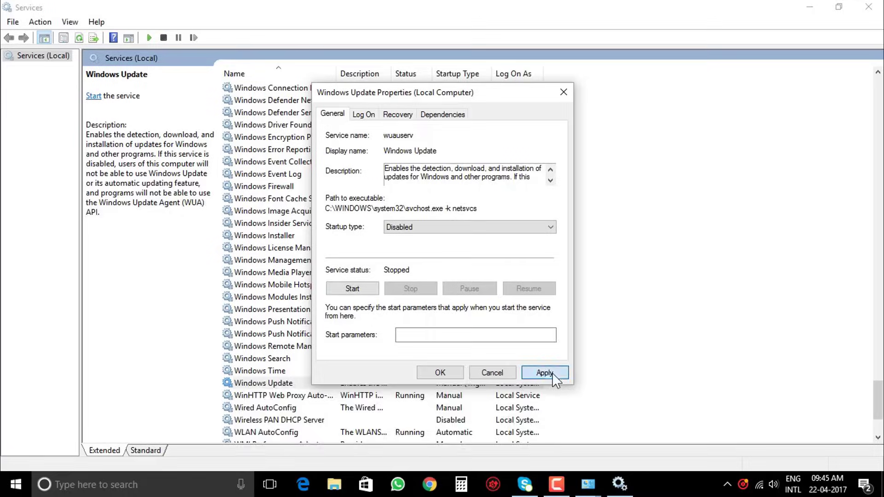
click(632, 399)
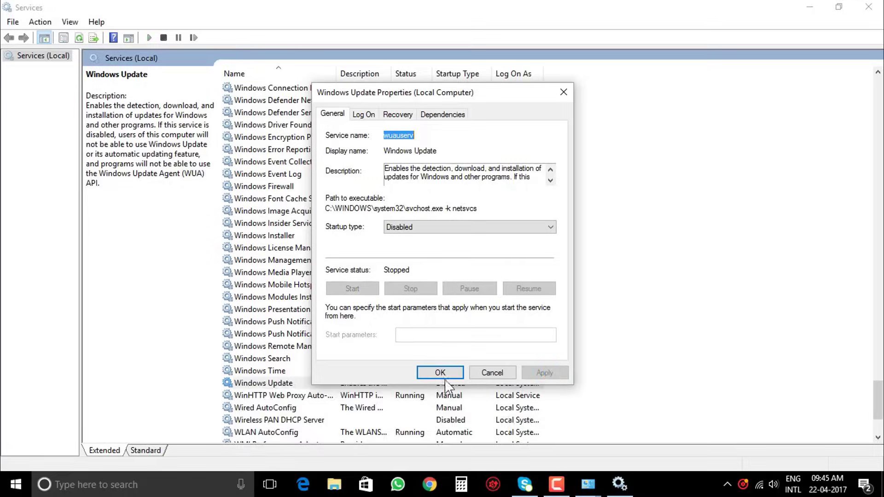
click(488, 400)
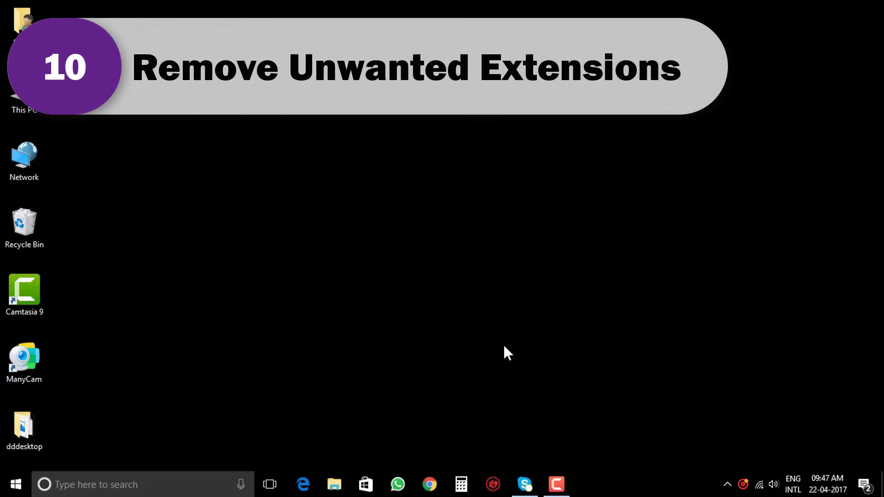
Switch to Google Chrome and open the Extensions page from its settings
click(429, 485)
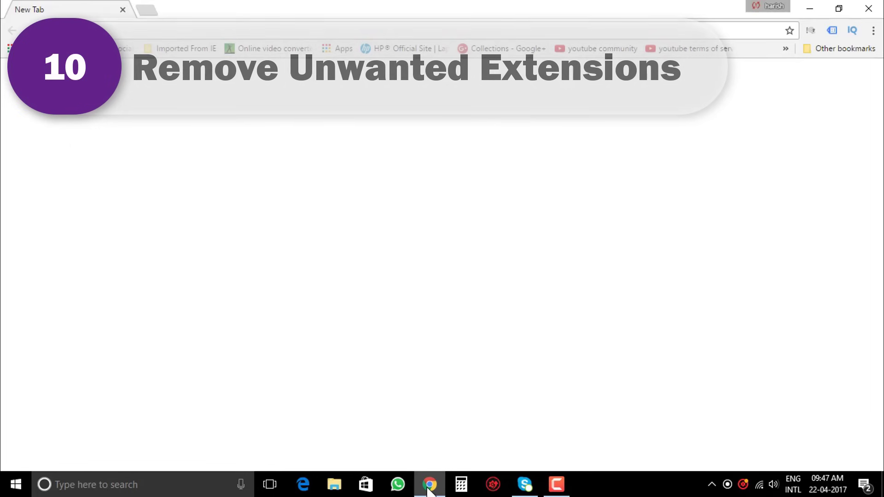
click(873, 31)
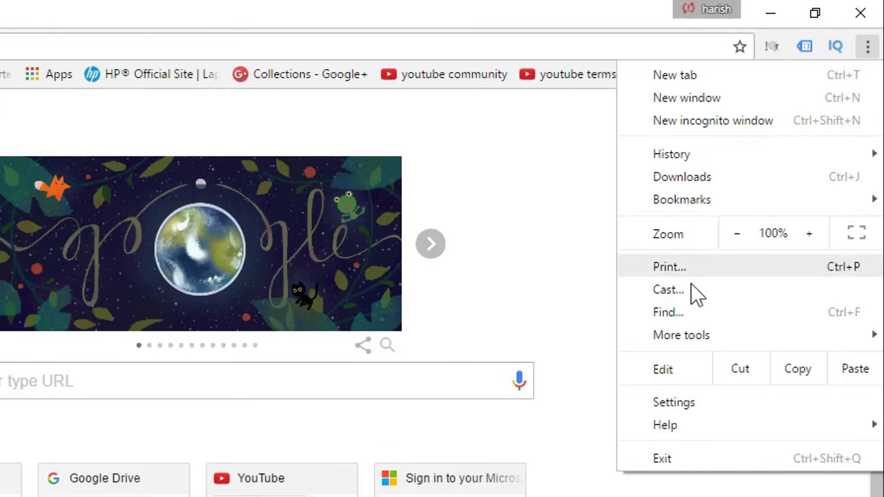
click(705, 402)
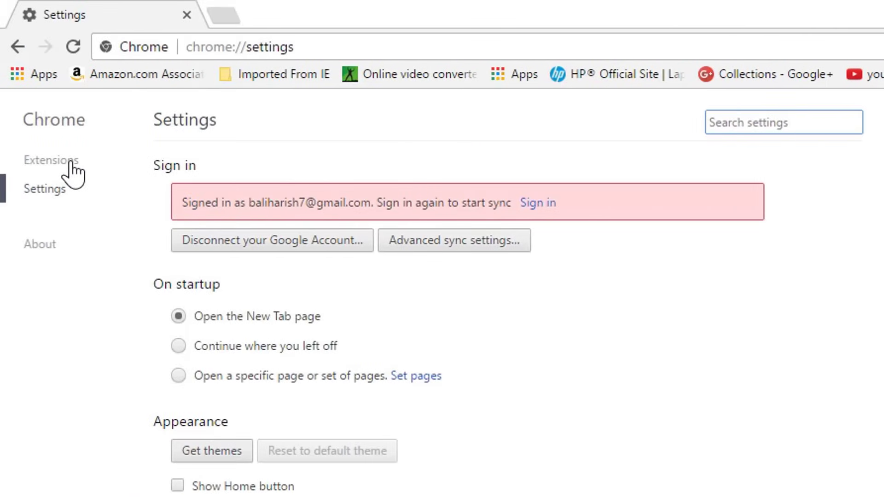
click(71, 161)
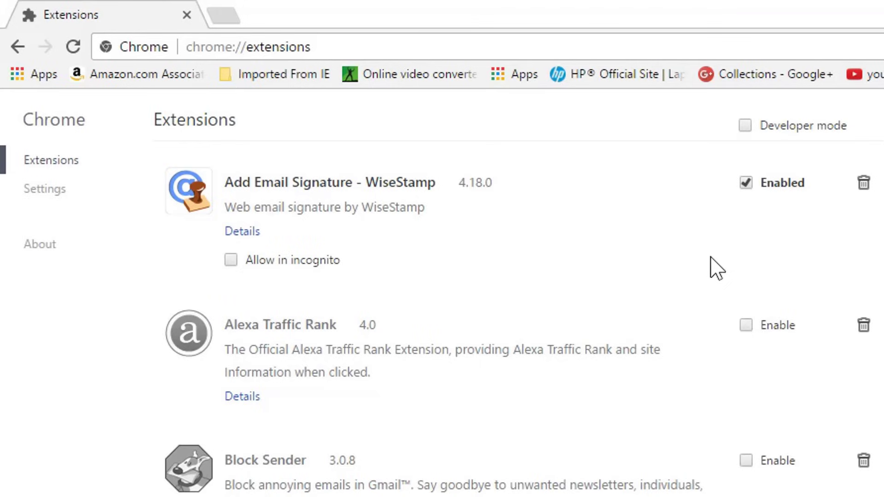
Disable and remove the Add Email Signature - WiseStamp extension, and close the uninstall page it opens
click(746, 183)
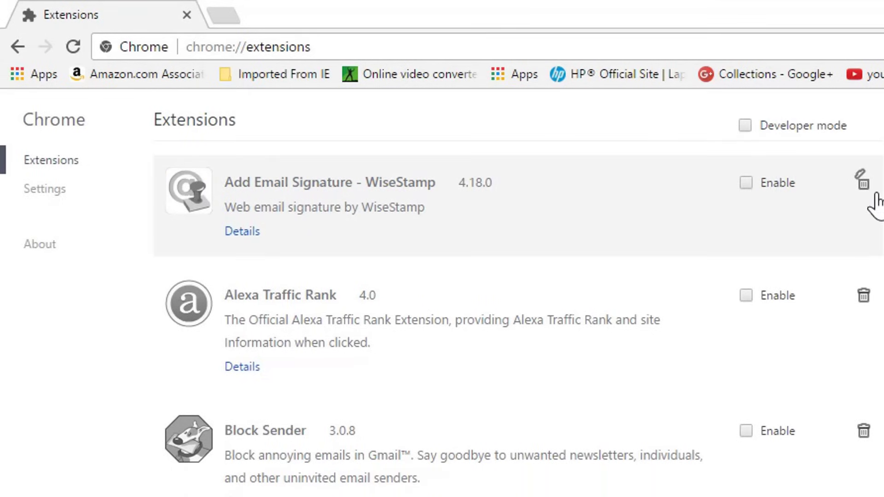
click(863, 184)
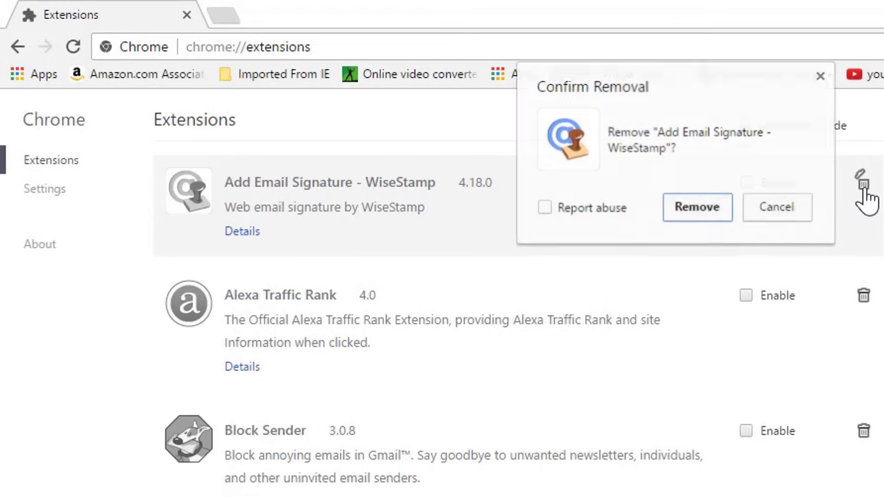
click(704, 205)
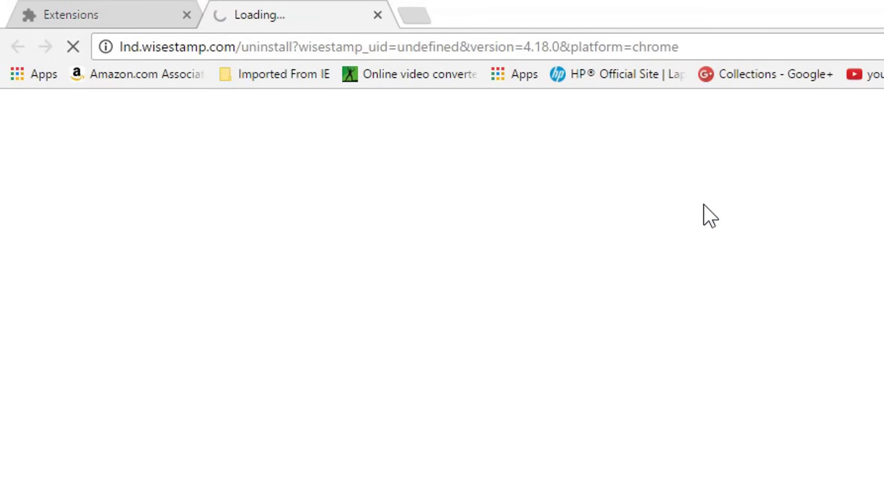
click(378, 15)
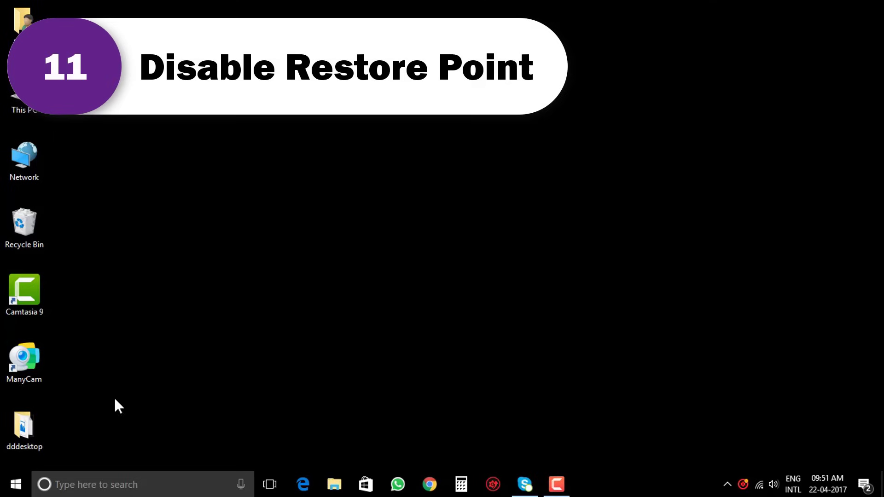
Open the Control Panel in large icons view and go to the System page's system protection settings
right_click(17, 487)
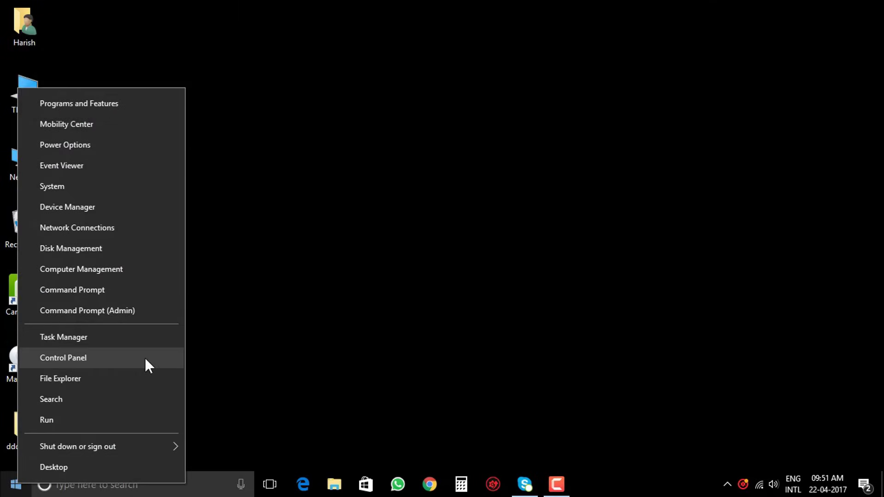
click(144, 357)
click(809, 58)
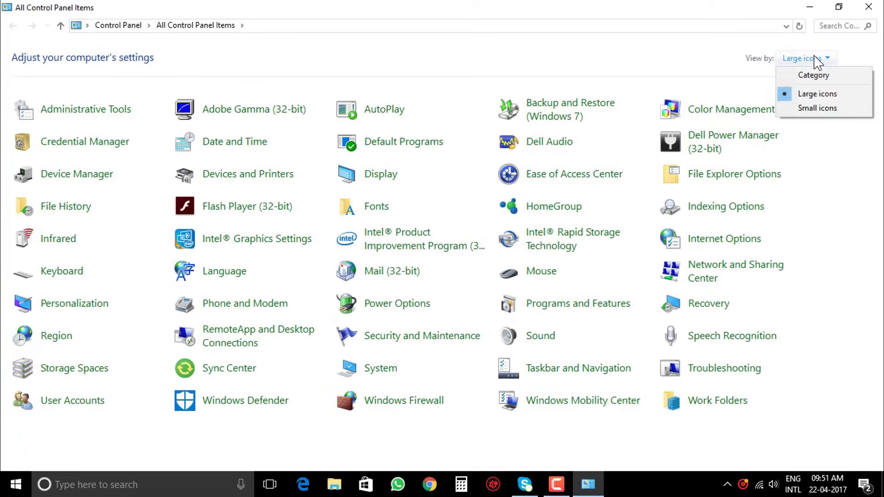
click(813, 93)
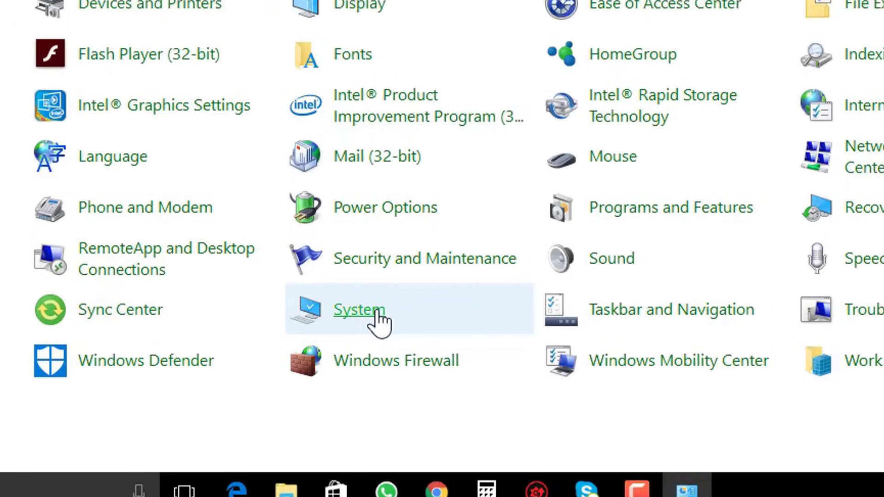
click(375, 312)
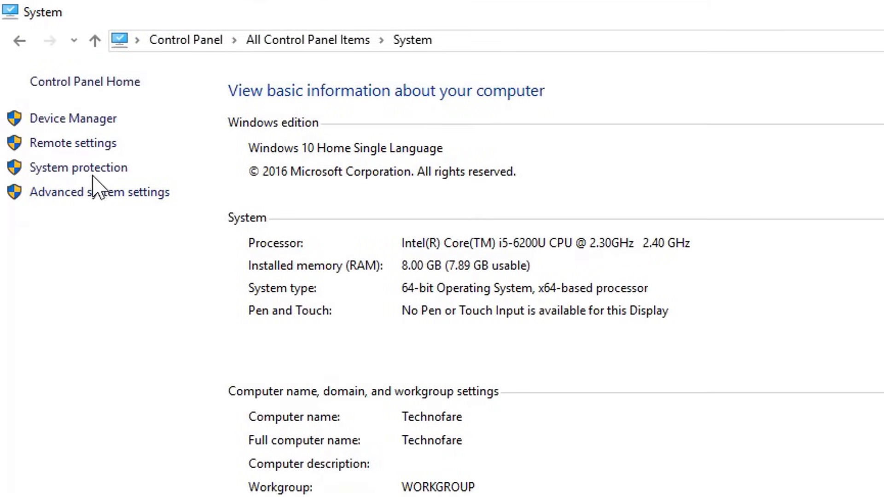
click(91, 174)
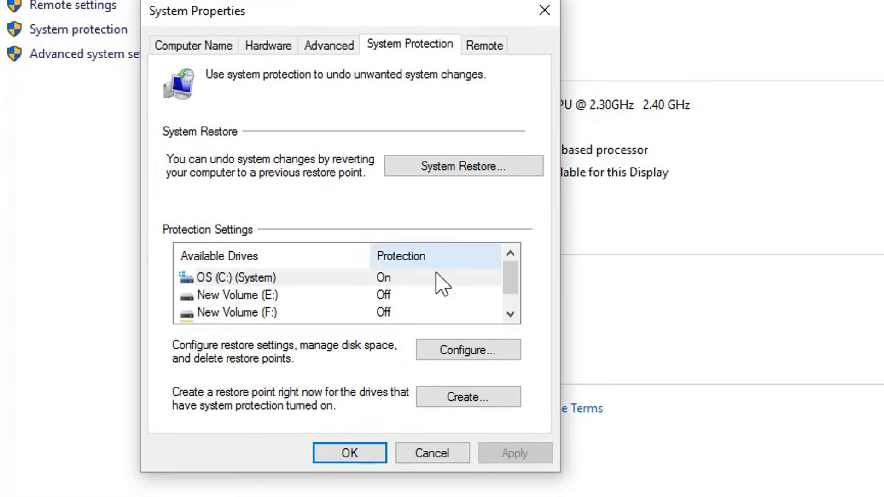
Disable system protection for the OS (C:) drive, confirm turning it off, and close the system properties
click(371, 279)
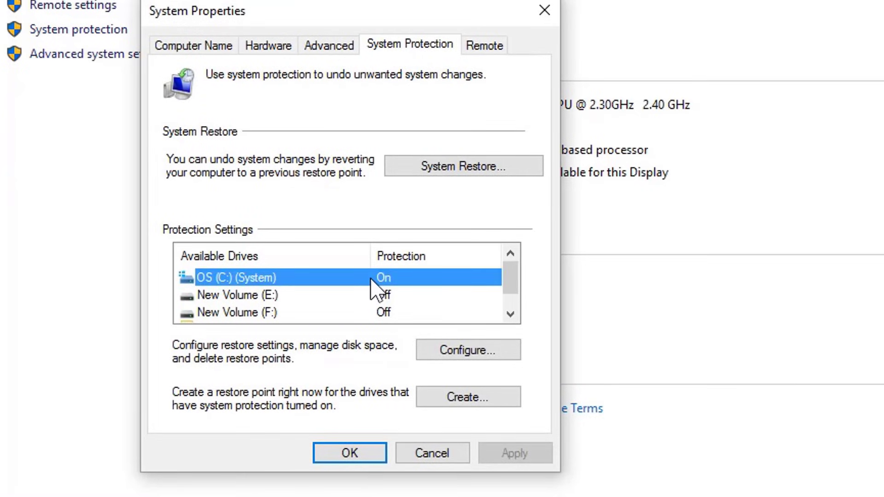
click(487, 353)
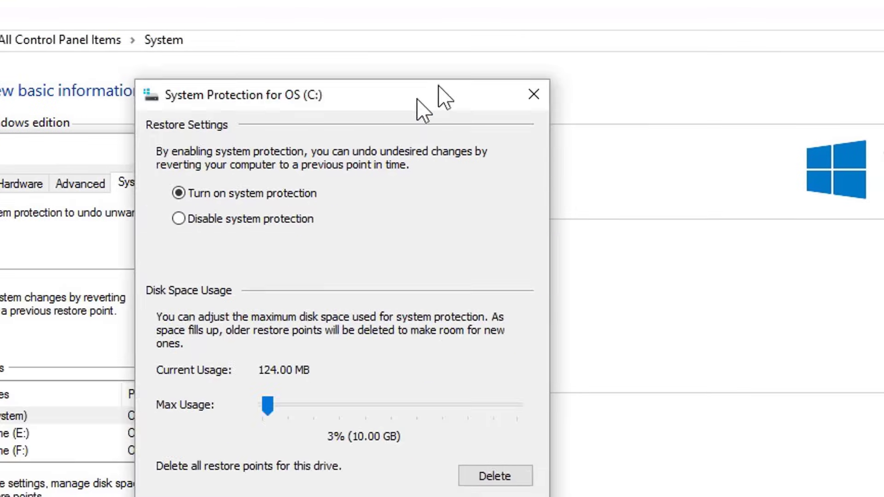
drag(417, 99, 552, 20)
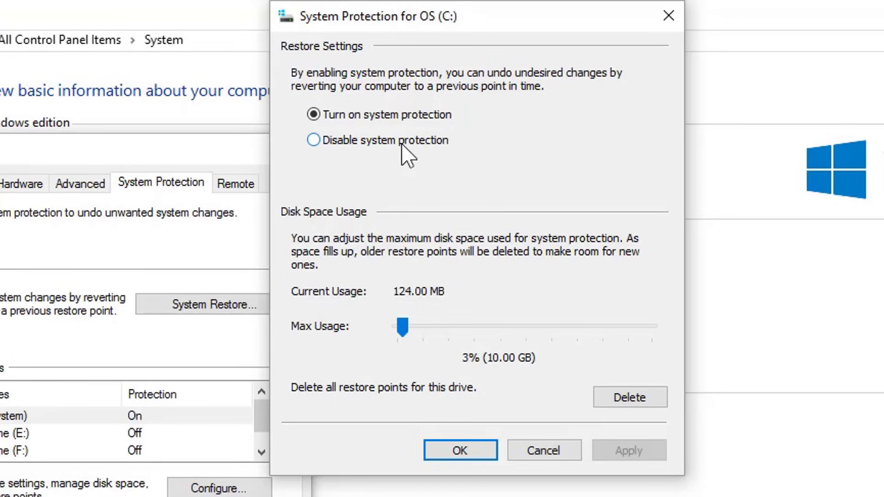
click(408, 157)
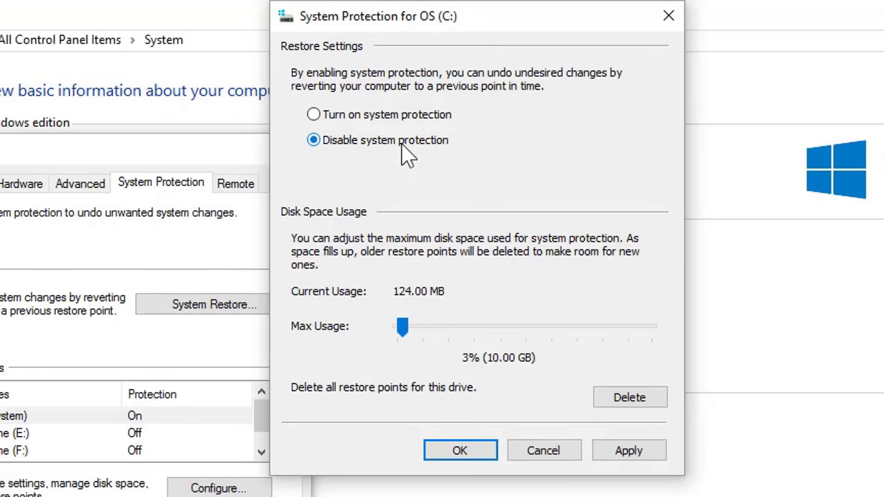
click(629, 450)
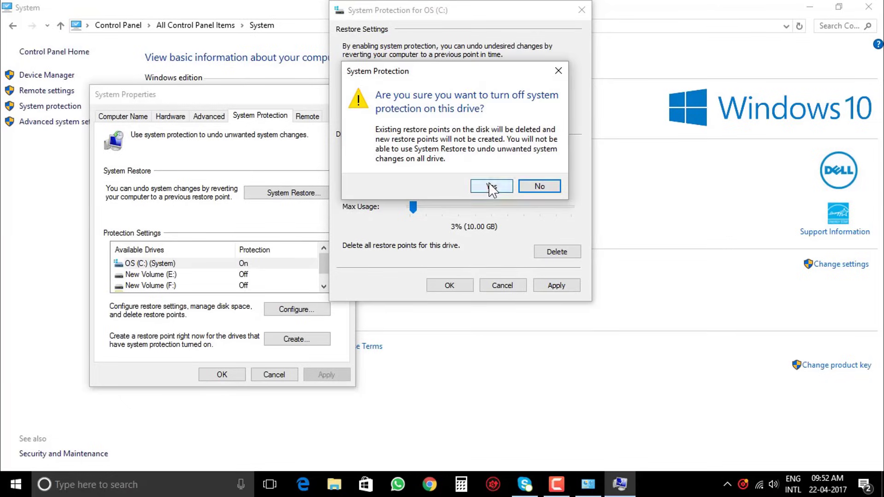
click(521, 290)
click(446, 286)
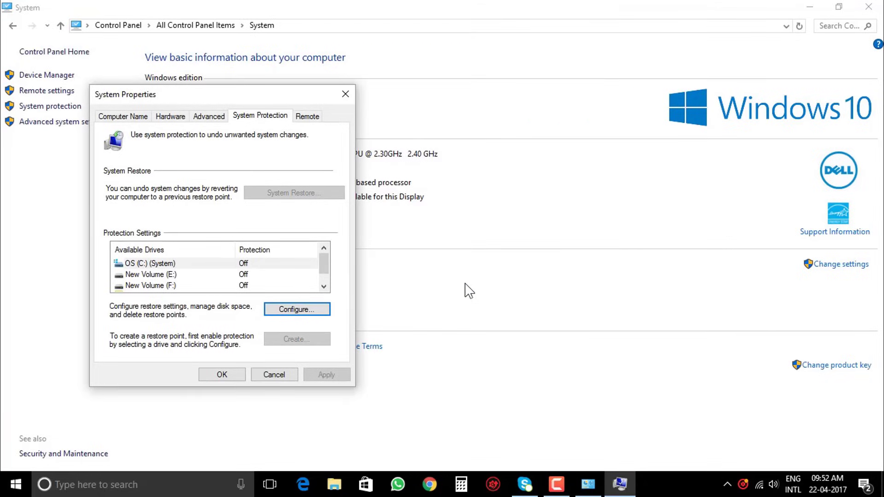
click(222, 375)
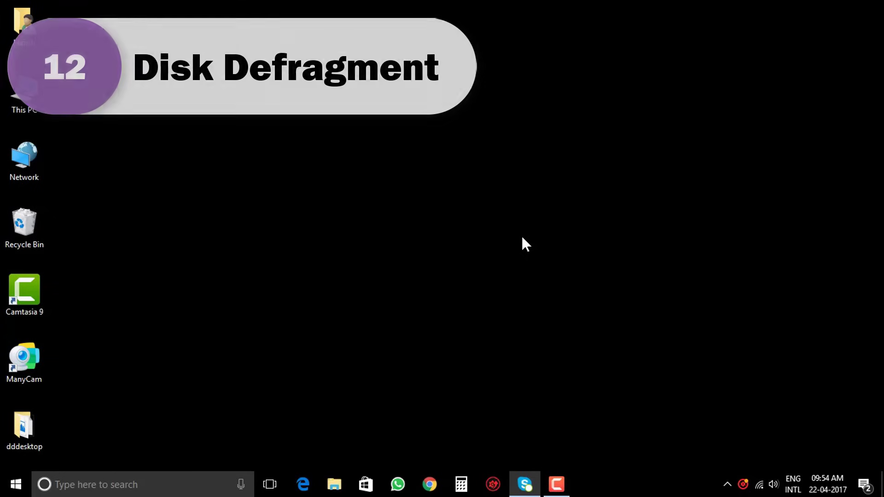
Search for the Defragment and Optimize Drives app, open it, and analyze the OS (C:) drive
click(183, 487)
text(dis)
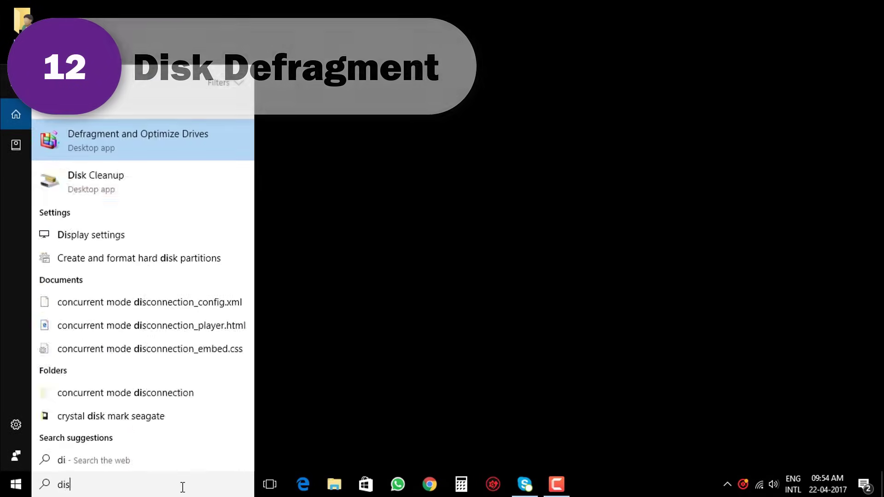
text(k de)
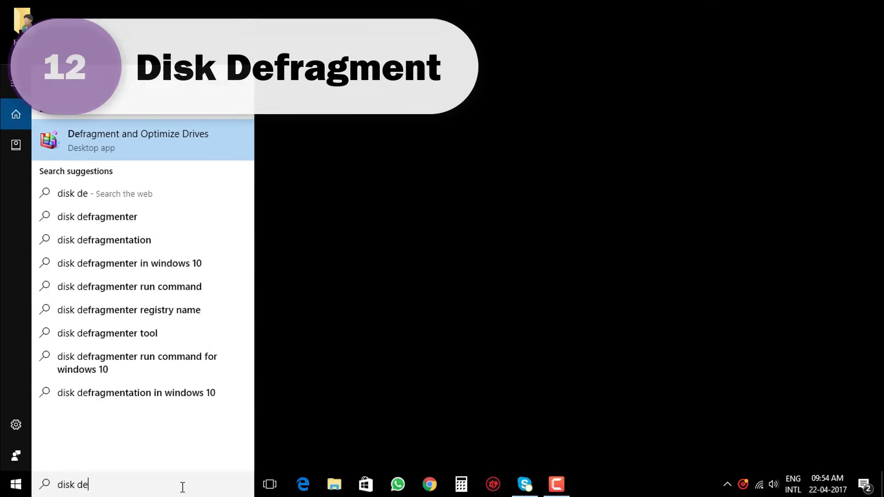
click(194, 139)
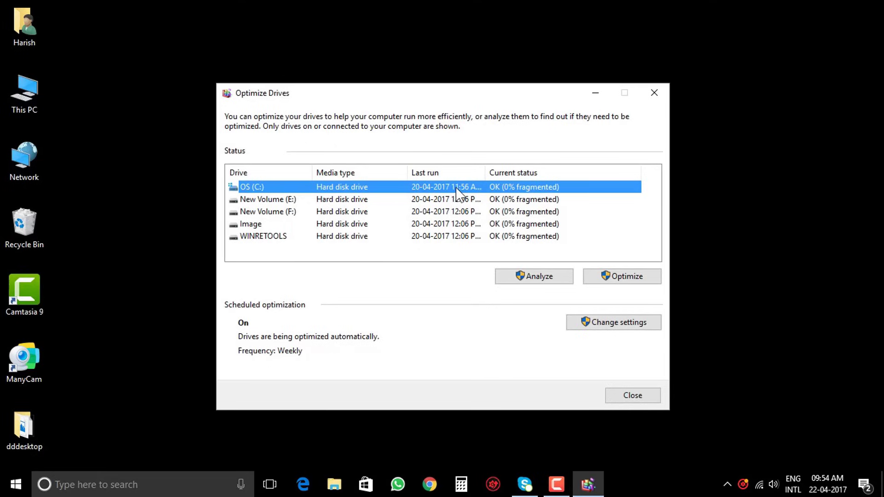
click(552, 277)
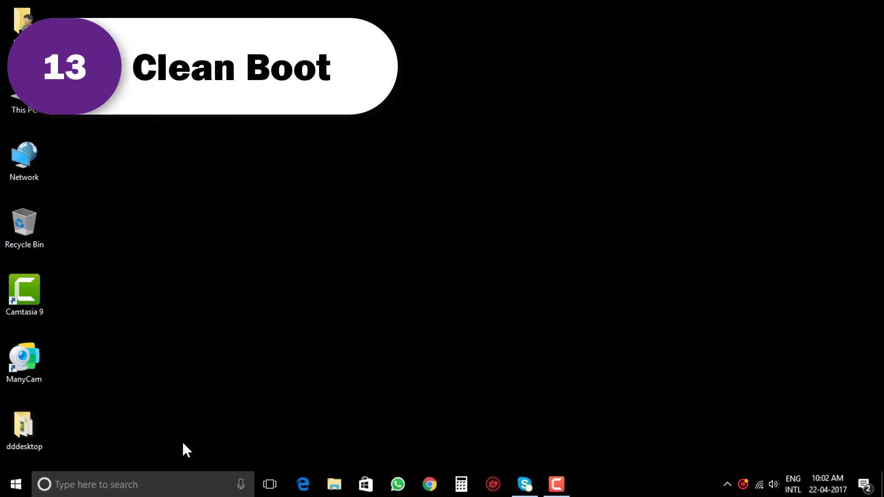
Run msconfig to open System Configuration and show its list of services
key(super+r)
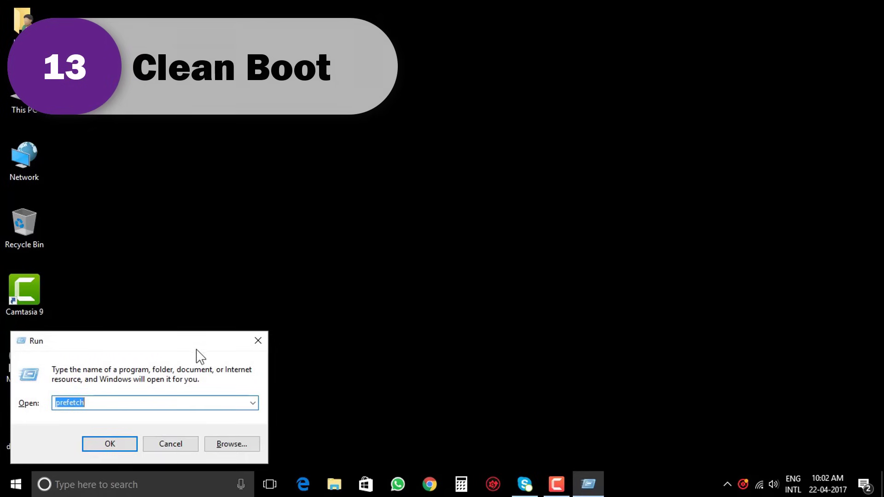
drag(191, 346, 483, 53)
click(409, 106)
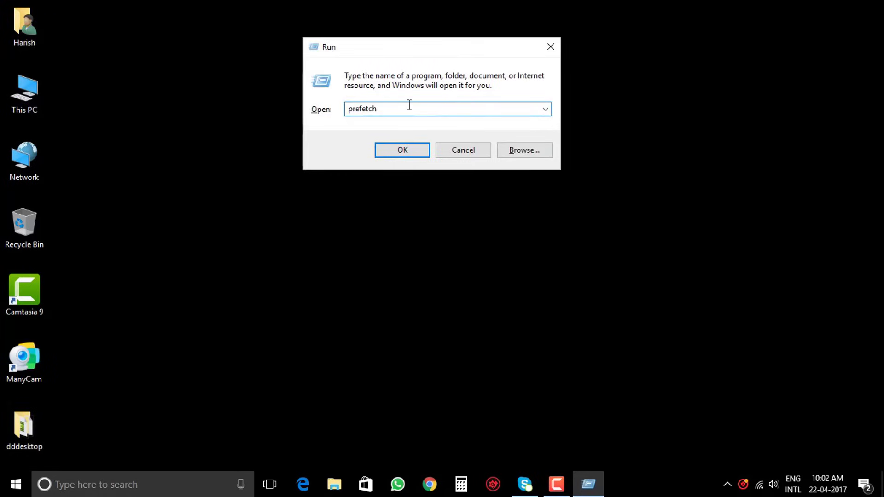
key(BackSpace)
key(BackSpace)
key(BackSpace)
key(BackSpace)
key(BackSpace)
key(BackSpace)
key(BackSpace)
key(BackSpace)
text(mscon)
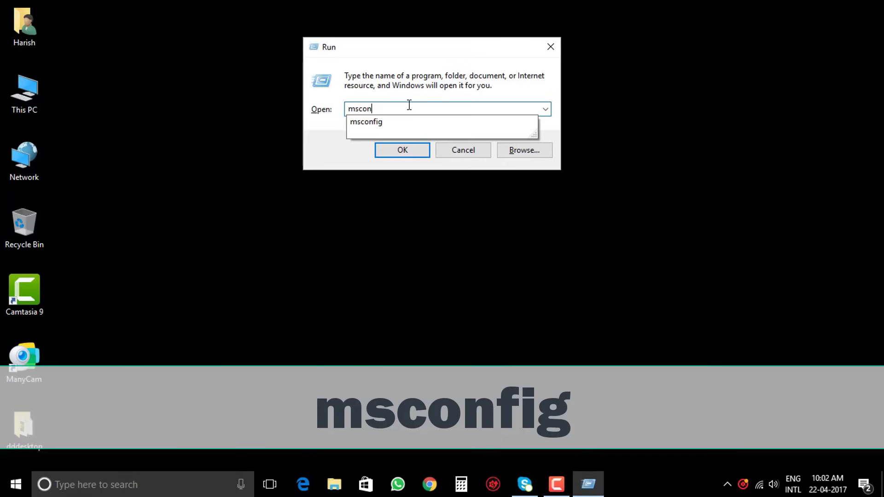
text(fig)
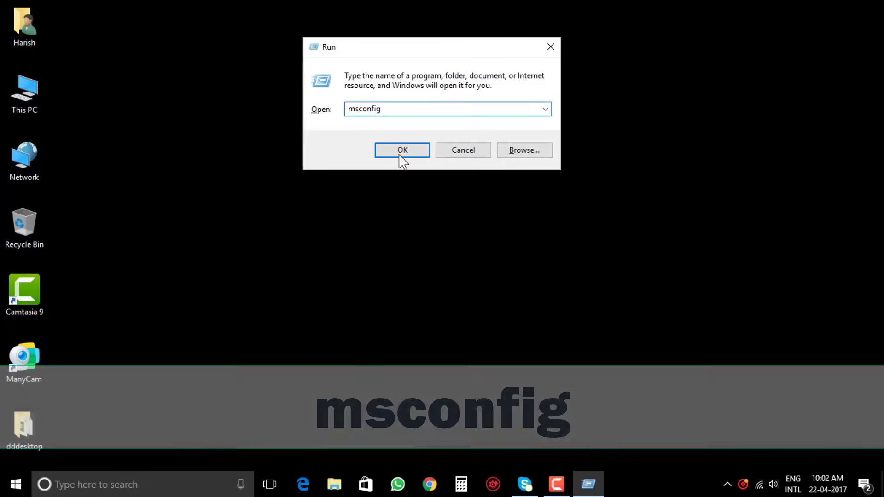
click(403, 152)
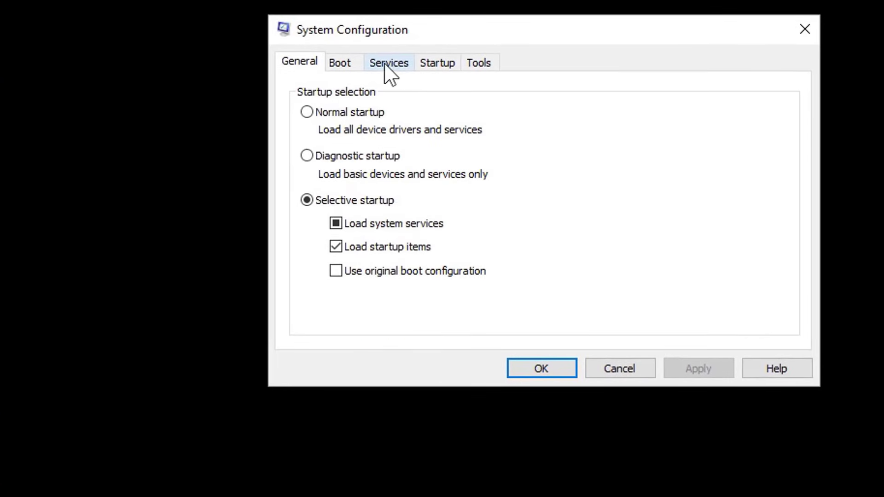
click(385, 66)
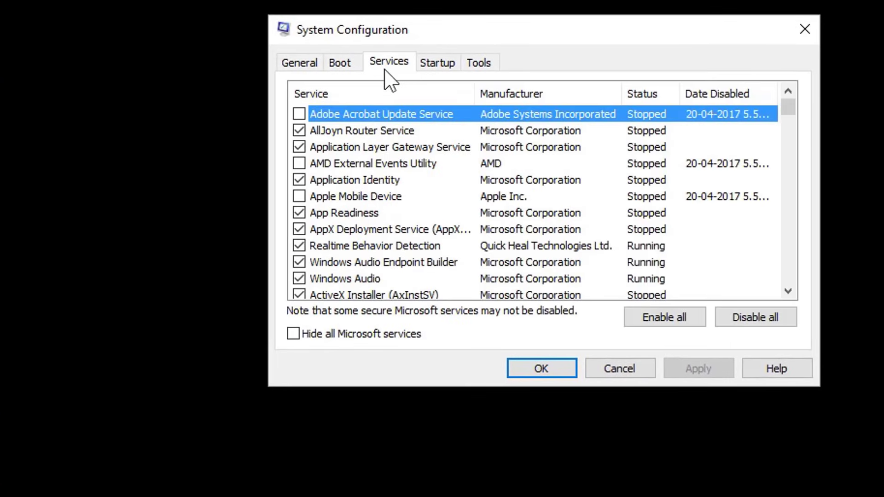
Enable the AMD External Events Utility and Apple Mobile Device services
click(299, 163)
click(299, 197)
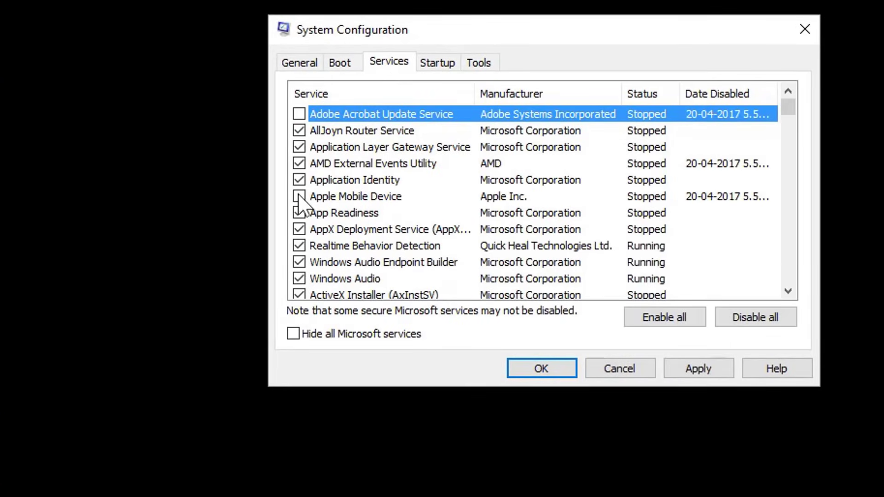
drag(783, 110, 787, 262)
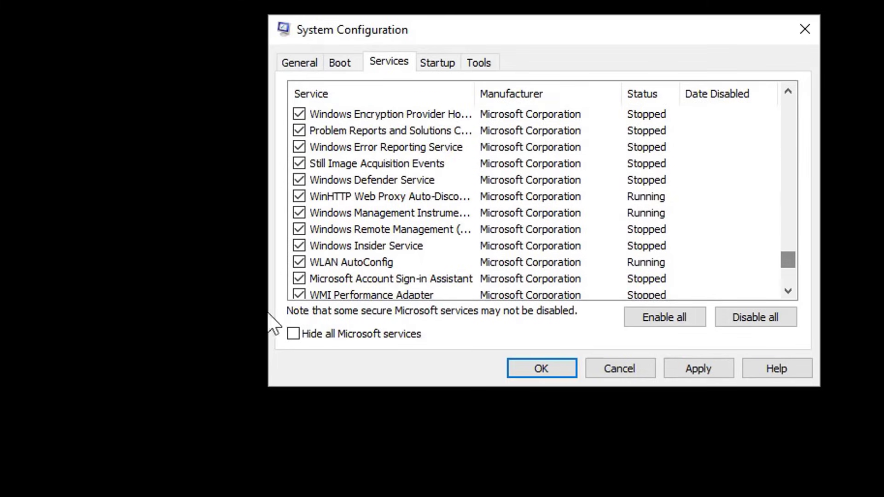
Hide all Microsoft services, disable all the remaining ones, and apply the changes
click(295, 332)
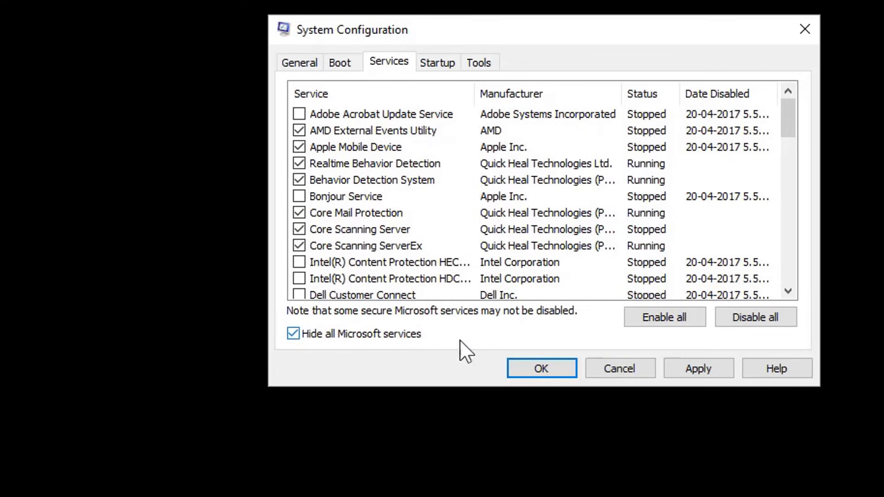
click(750, 317)
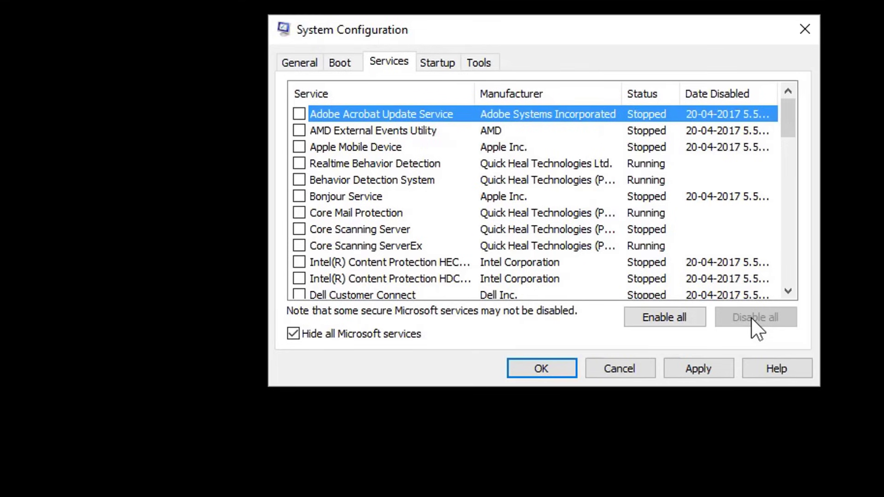
click(703, 369)
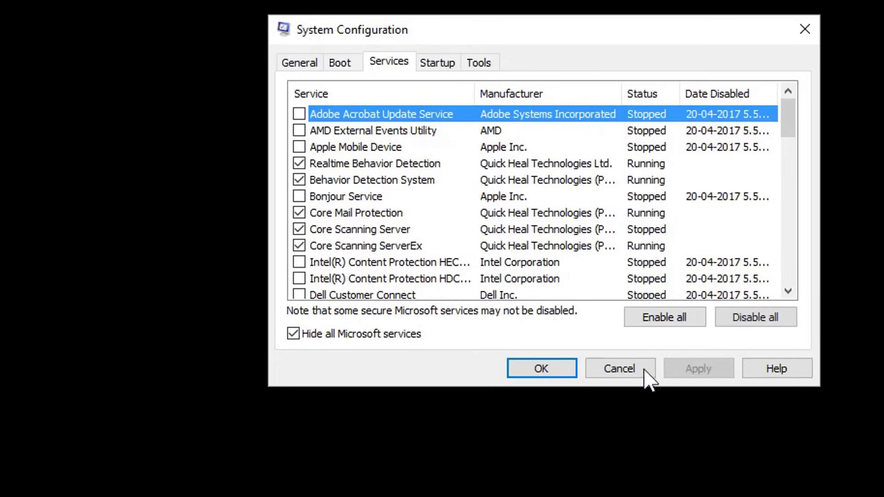
click(541, 369)
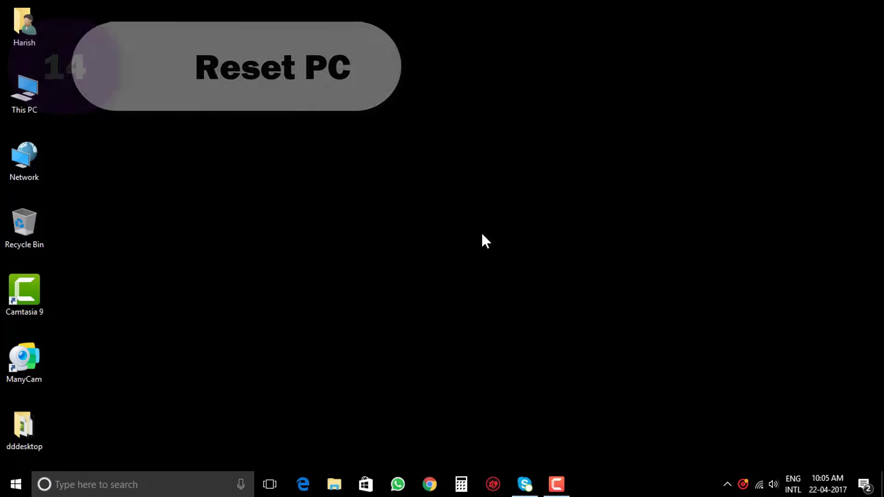
Search for reset, open the Reset this PC settings, and start the reset process
click(126, 481)
text(reset)
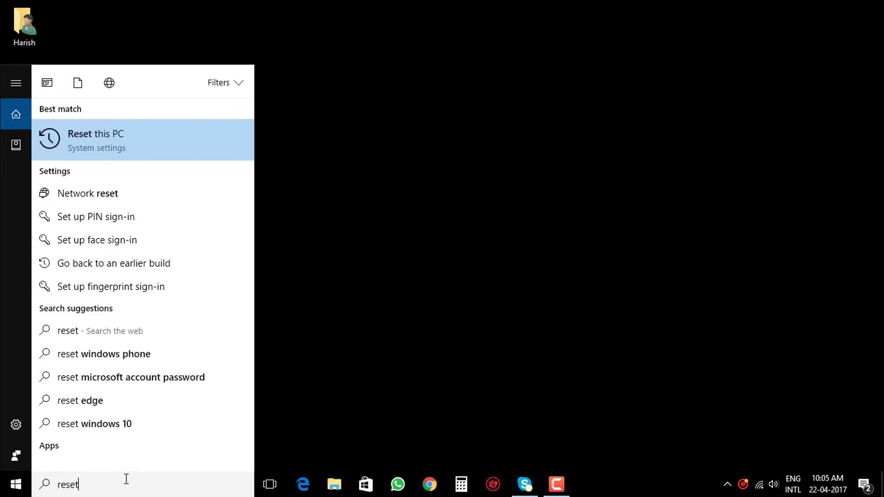
click(151, 140)
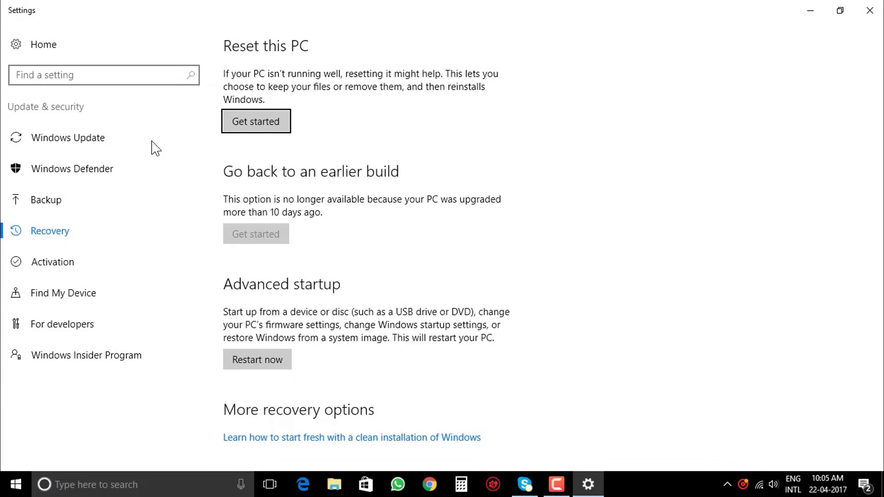
click(272, 124)
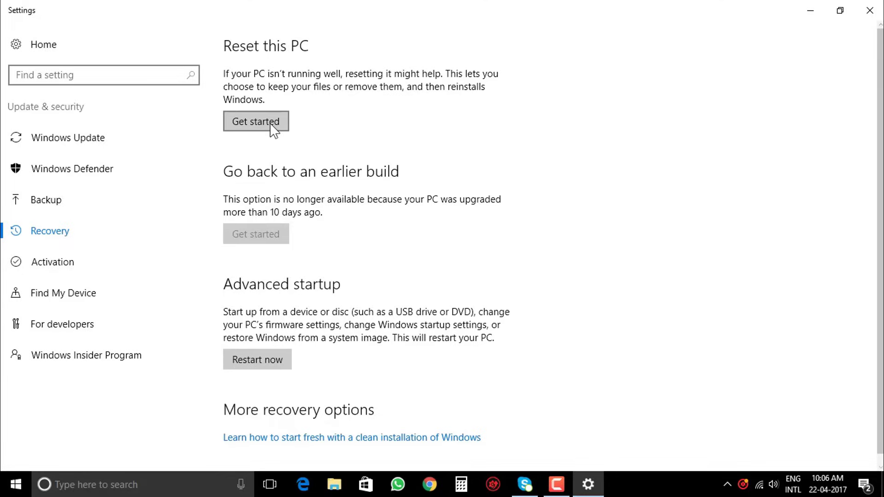